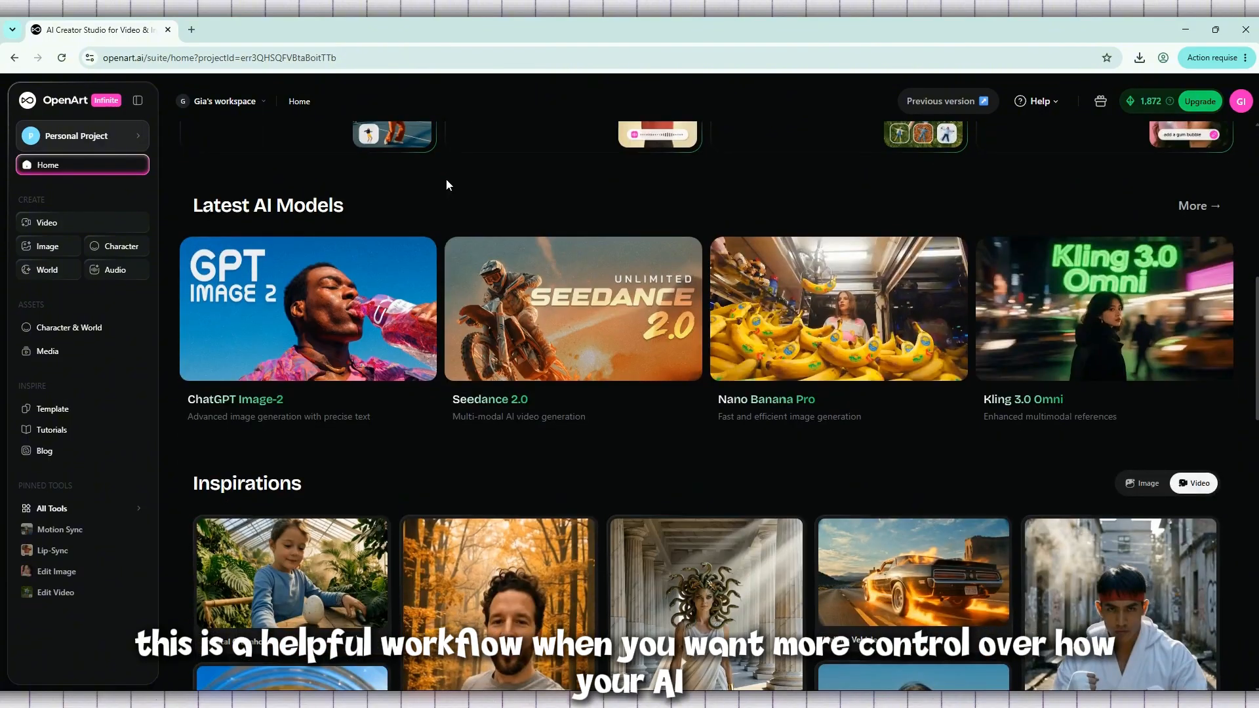
# - Browse the Inspirations gallery and preview the "Inside a pineapple juice" example
pyautogui.scroll(-2, 459, 250)
pyautogui.scroll(-2, 459, 252)
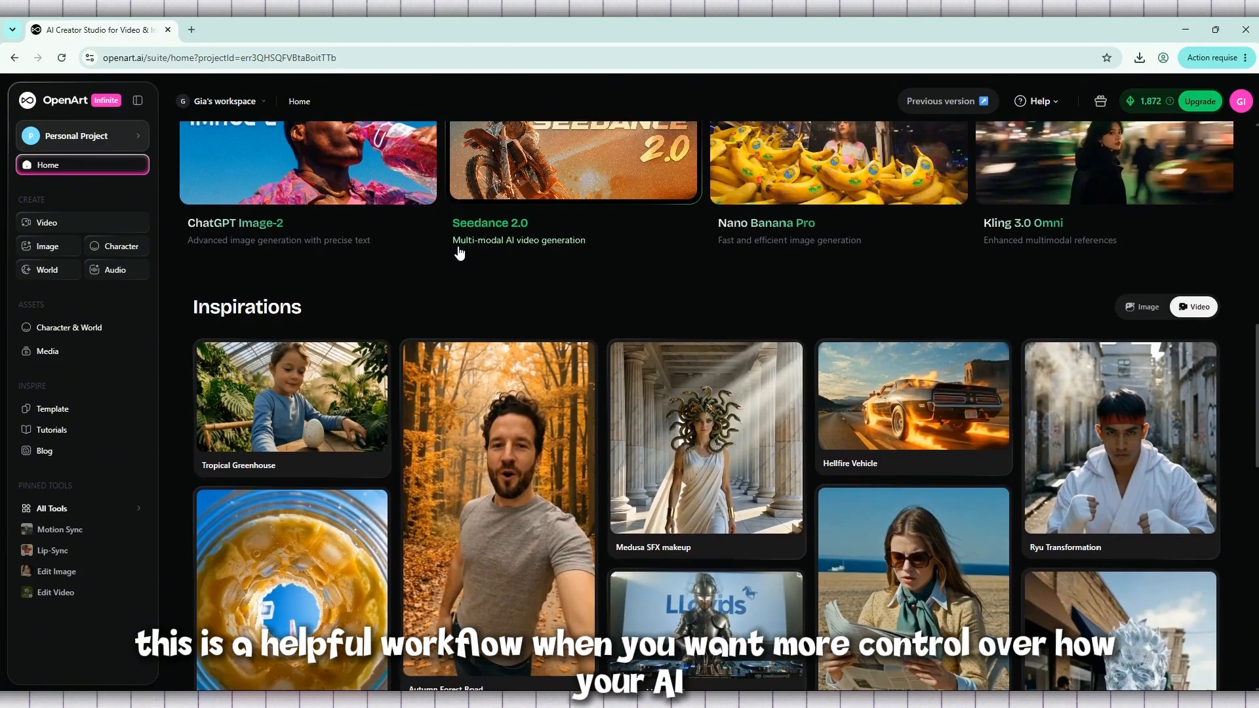
pyautogui.scroll(-2, 459, 250)
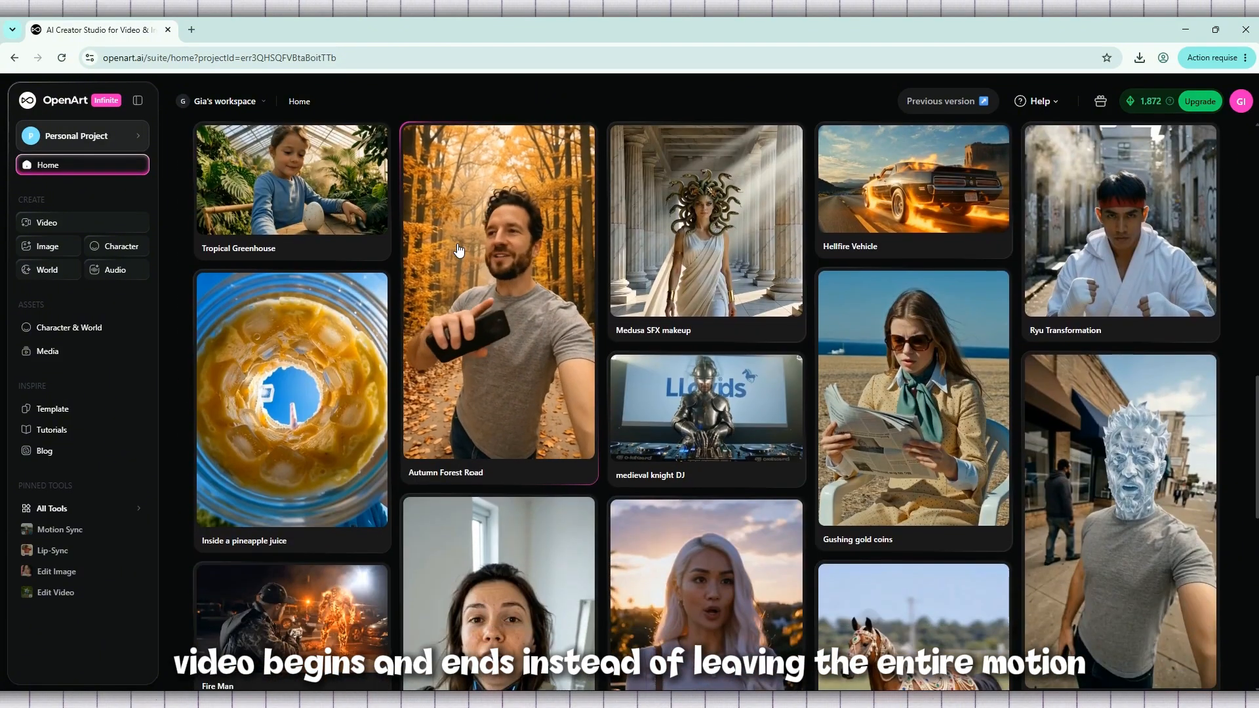
pyautogui.scroll(-2, 393, 256)
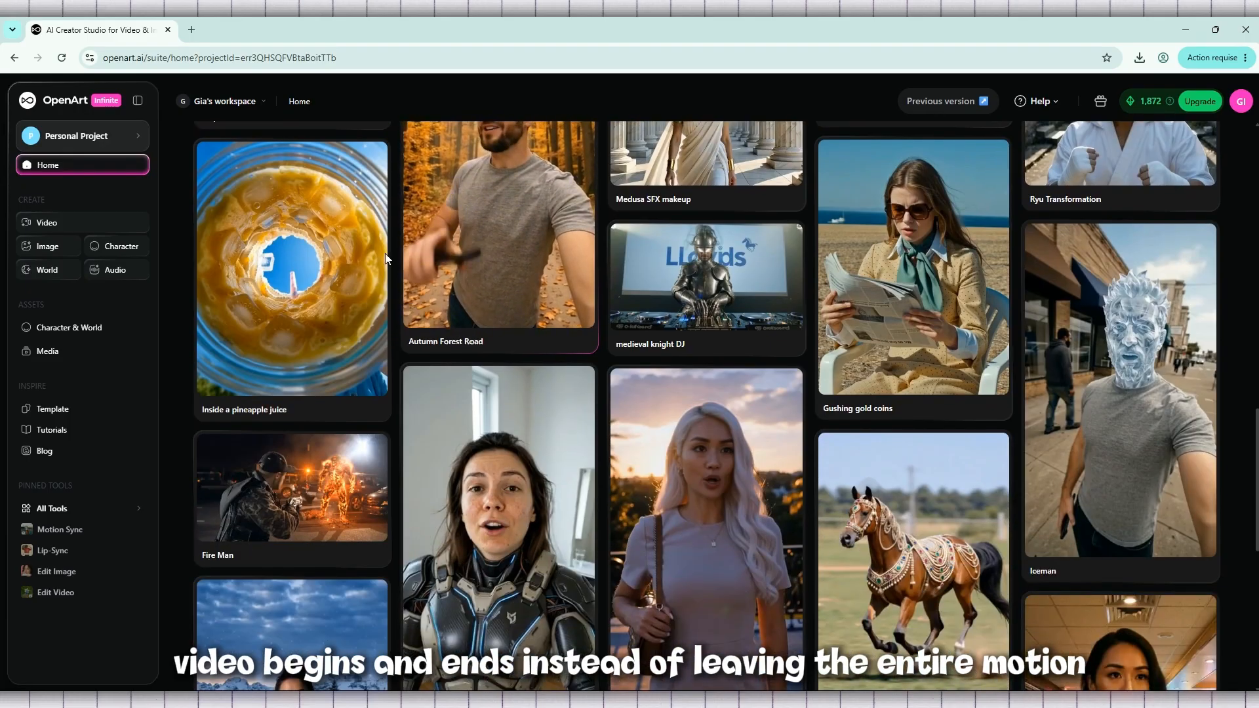
pyautogui.click(332, 265)
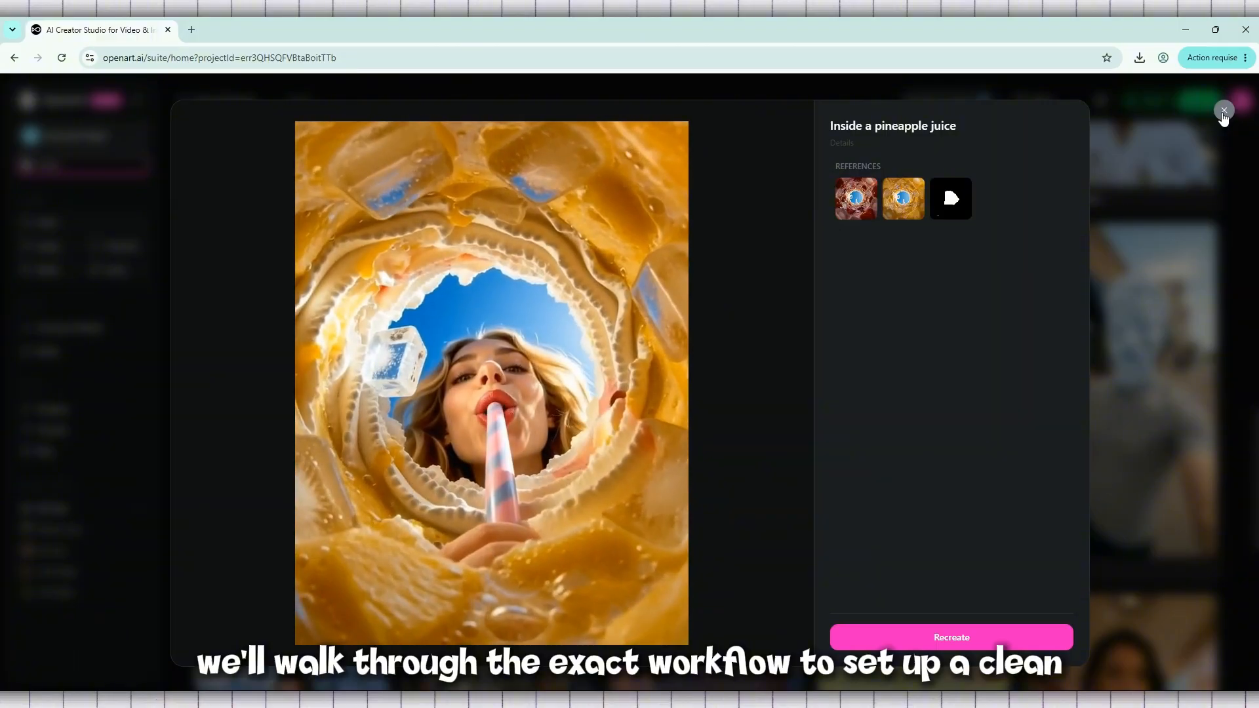
pyautogui.click(1224, 112)
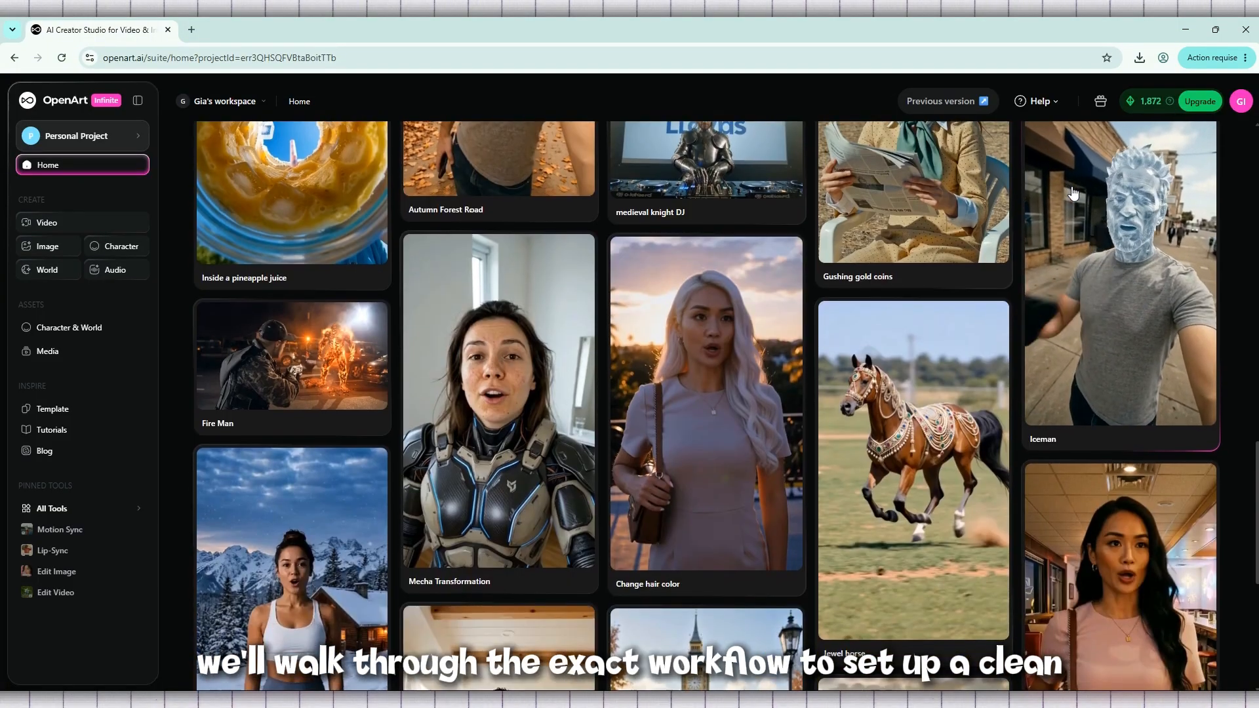
# - Look further through the Inspirations gallery and read the prompt of the "Luxury After Dark" example
pyautogui.scroll(-3, 1072, 192)
pyautogui.scroll(-4, 1073, 193)
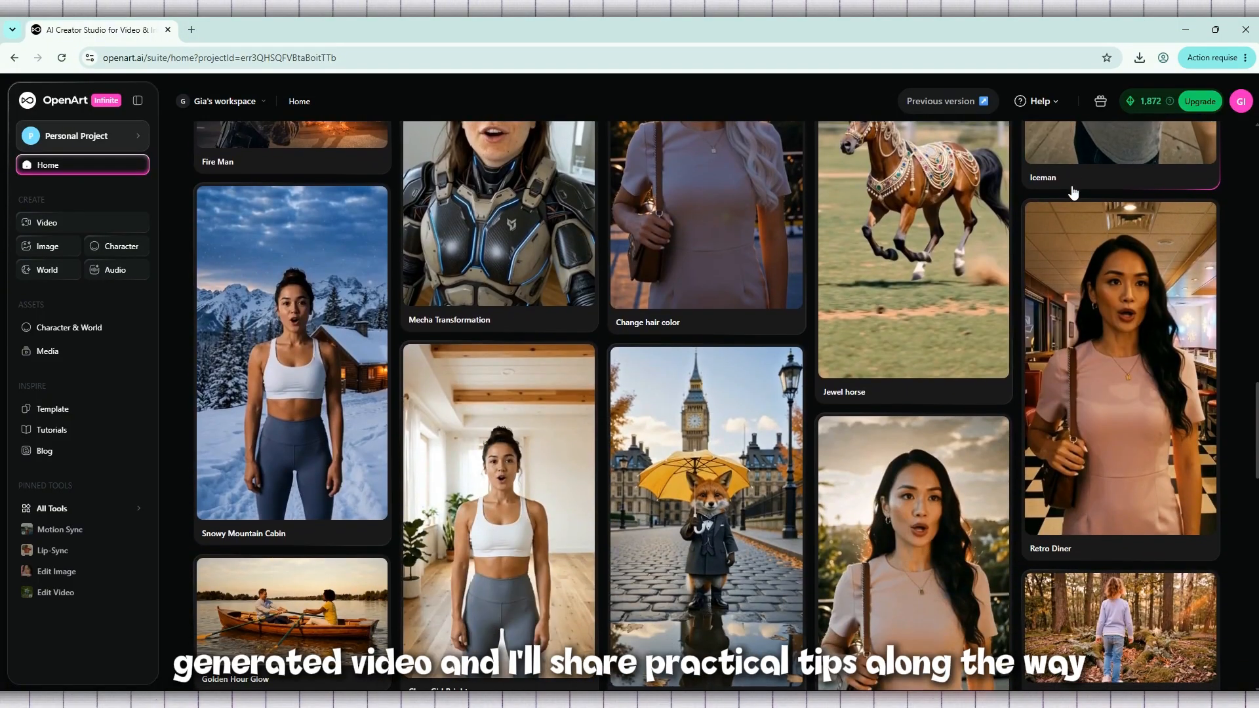
pyautogui.scroll(-2, 1073, 193)
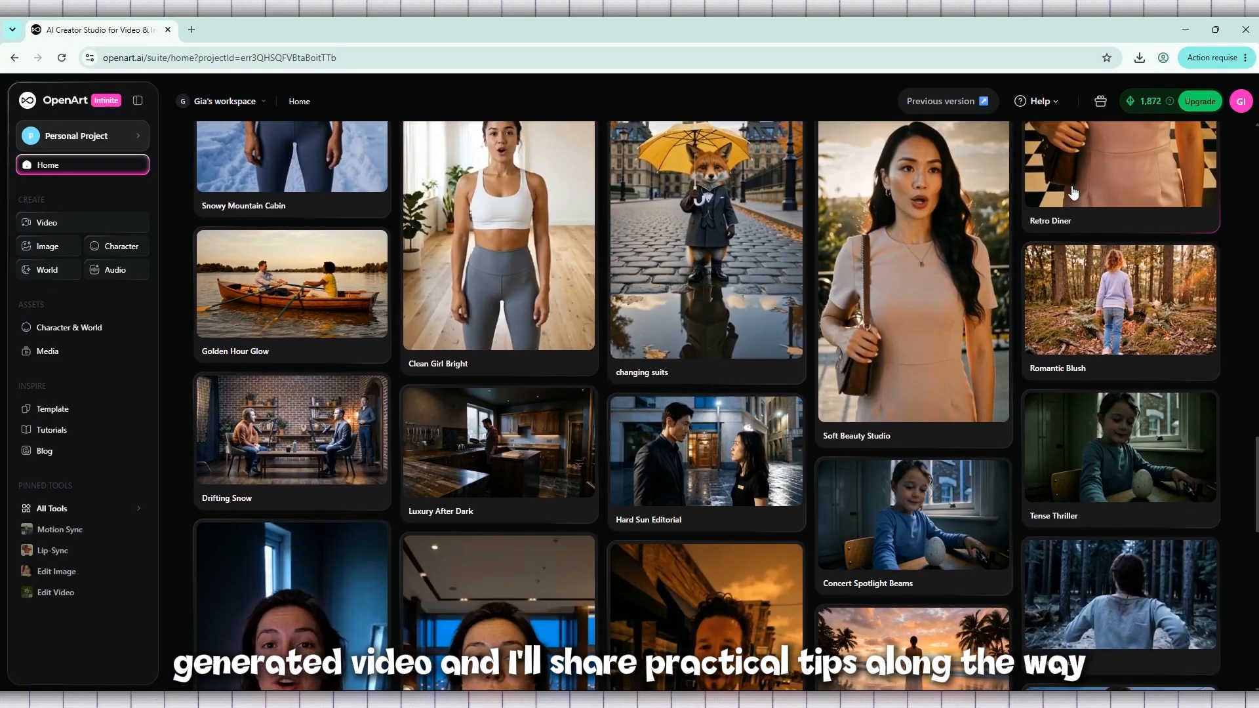
pyautogui.click(479, 488)
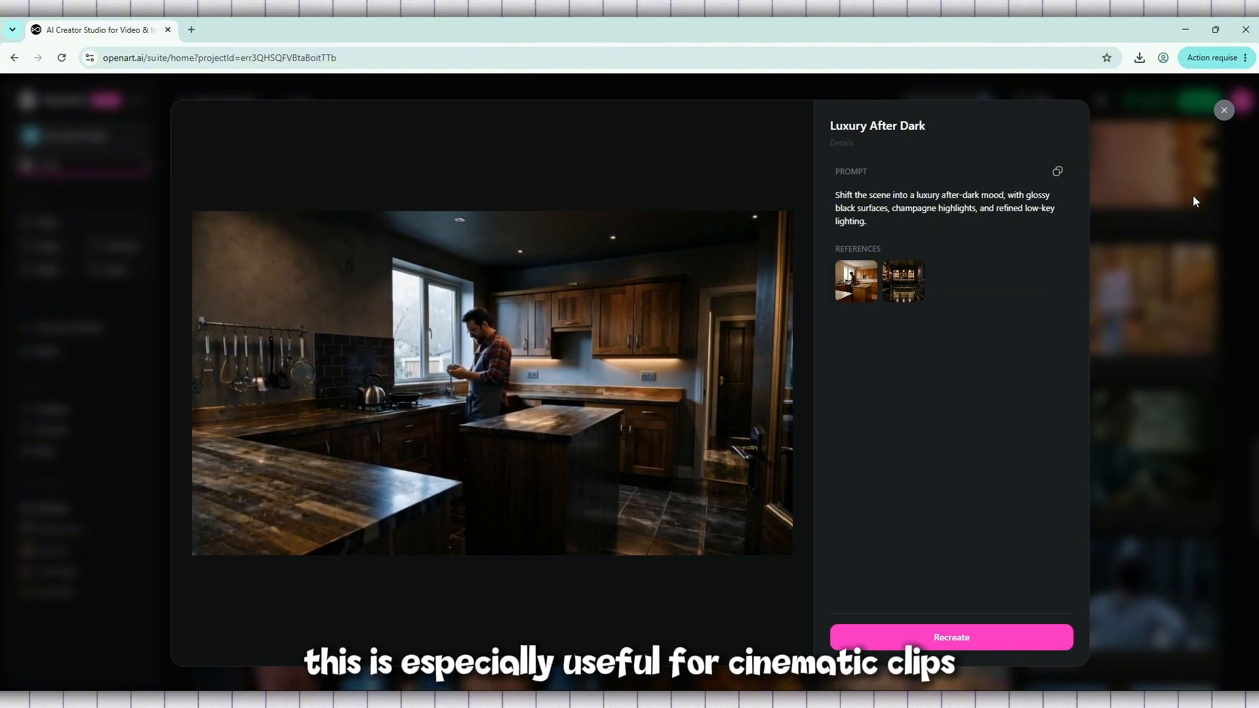
pyautogui.moveTo(833, 197); pyautogui.dragTo(916, 219)
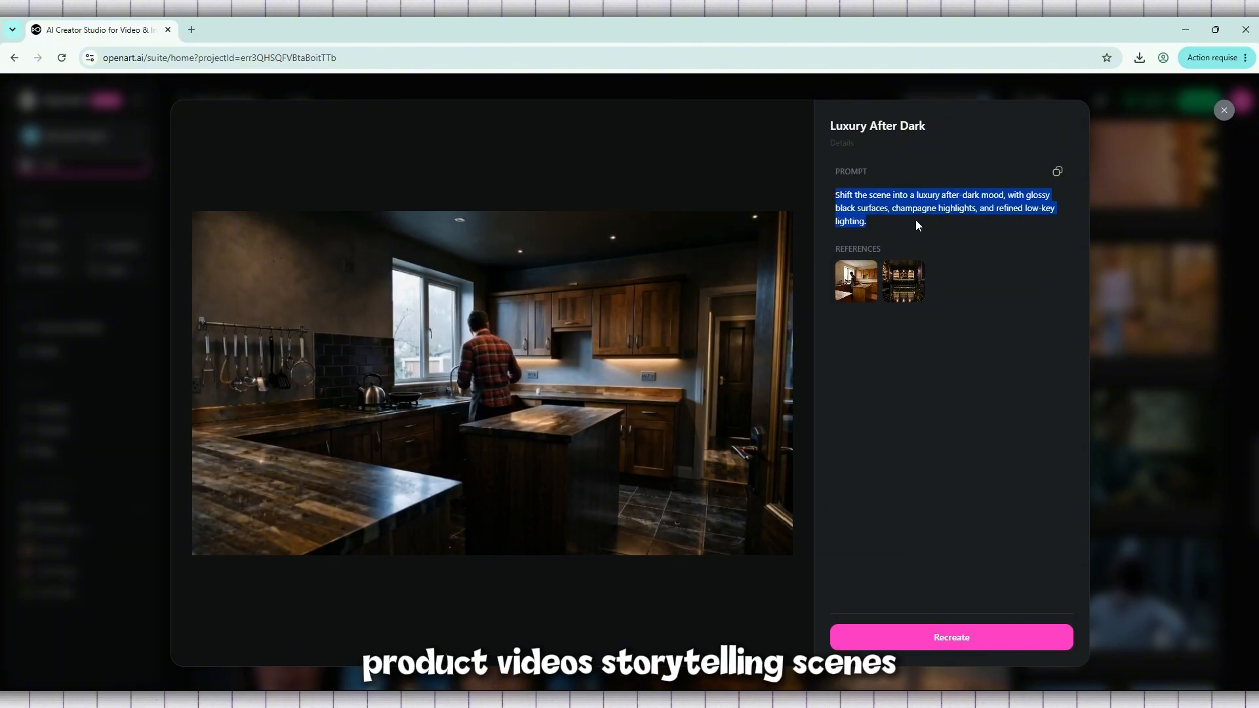
pyautogui.click(980, 220)
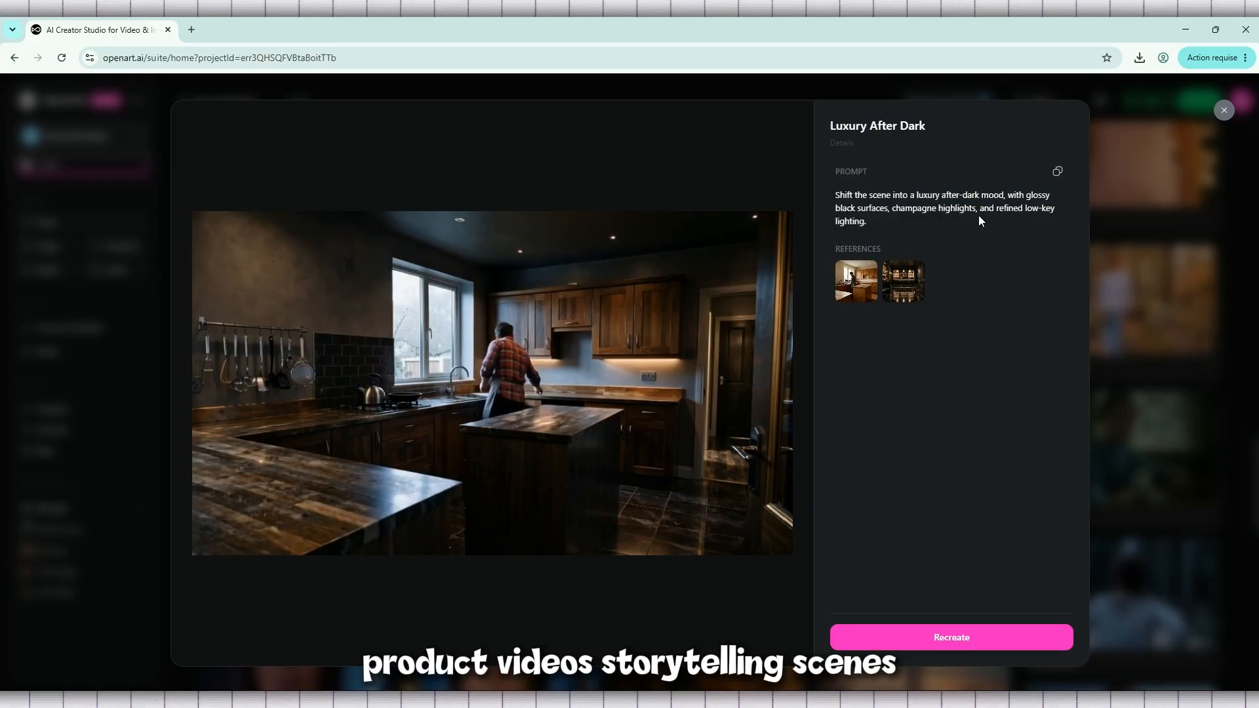
pyautogui.click(1224, 110)
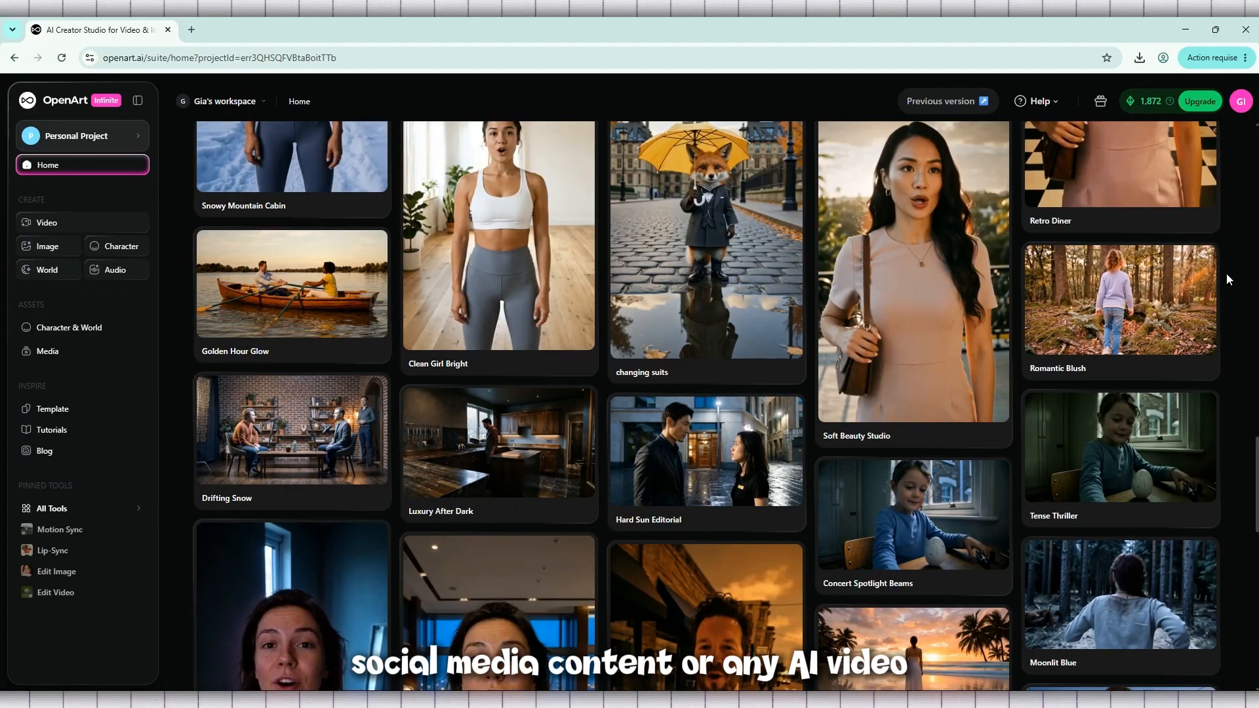
# - Open the video creation workspace
pyautogui.scroll(20, 1226, 273)
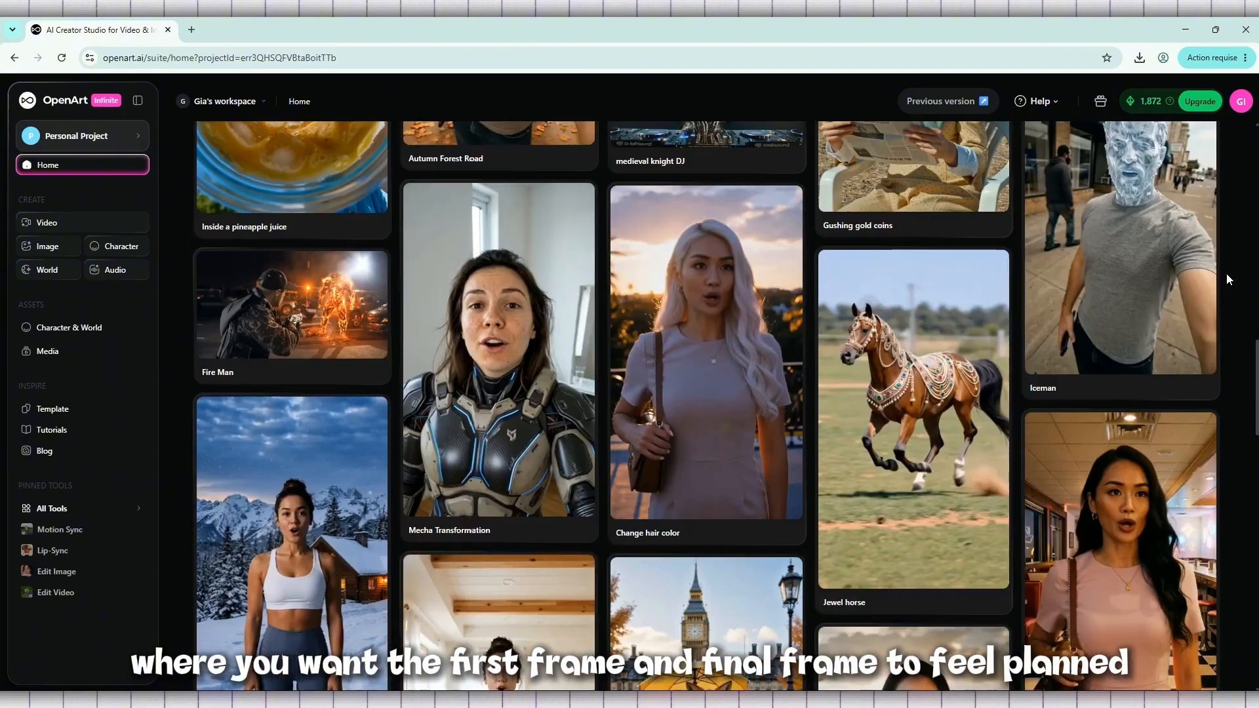
pyautogui.scroll(5, 1226, 274)
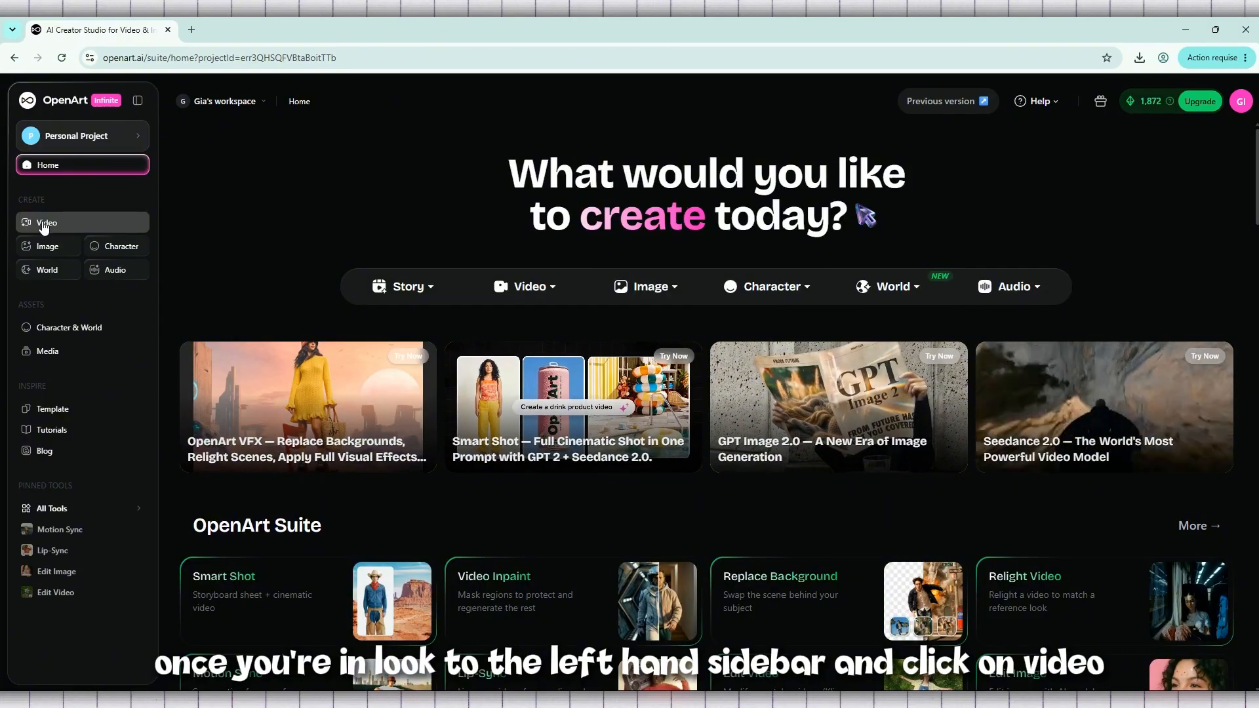
pyautogui.click(71, 224)
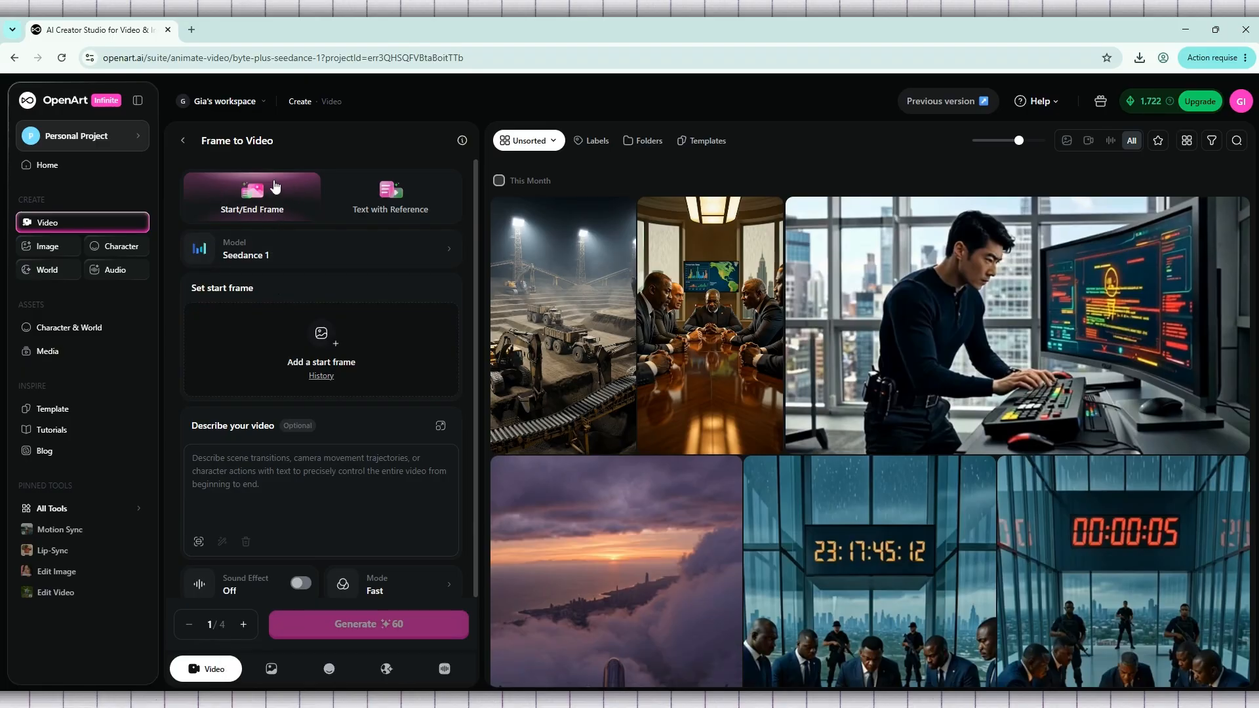
# - Clear the existing Text with Reference prompt and return to Start/End Frame mode
pyautogui.click(395, 207)
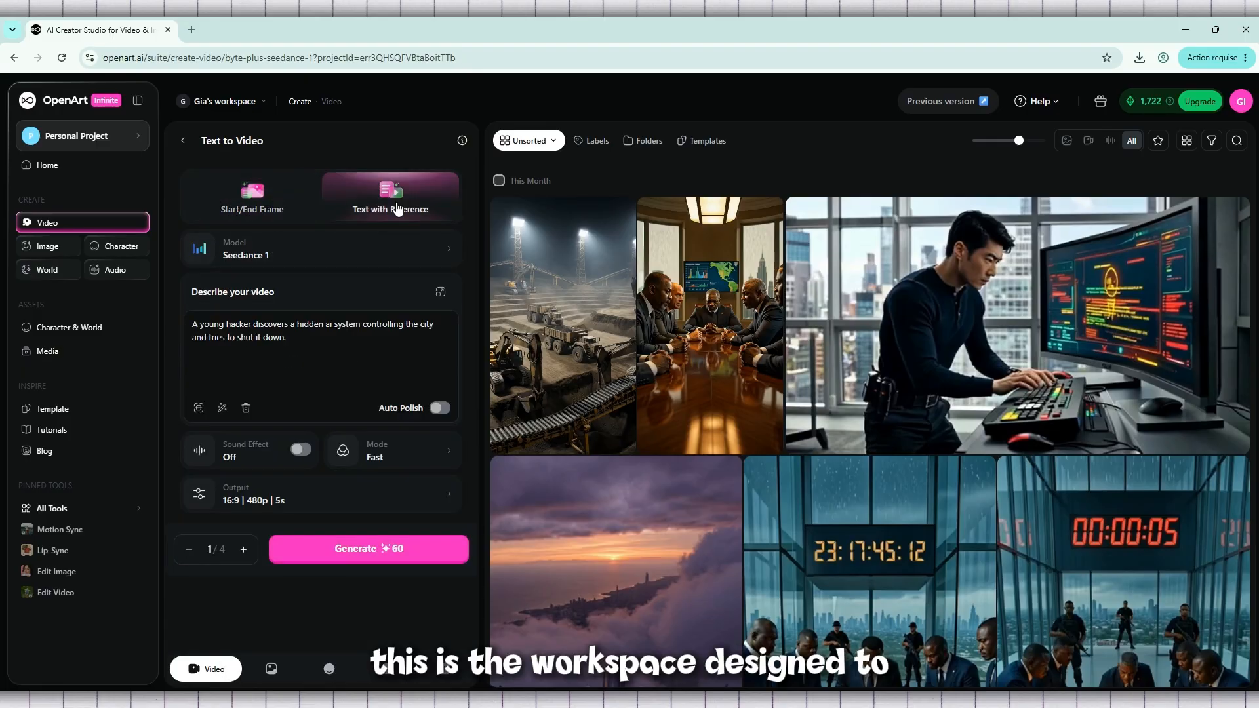
pyautogui.click(246, 408)
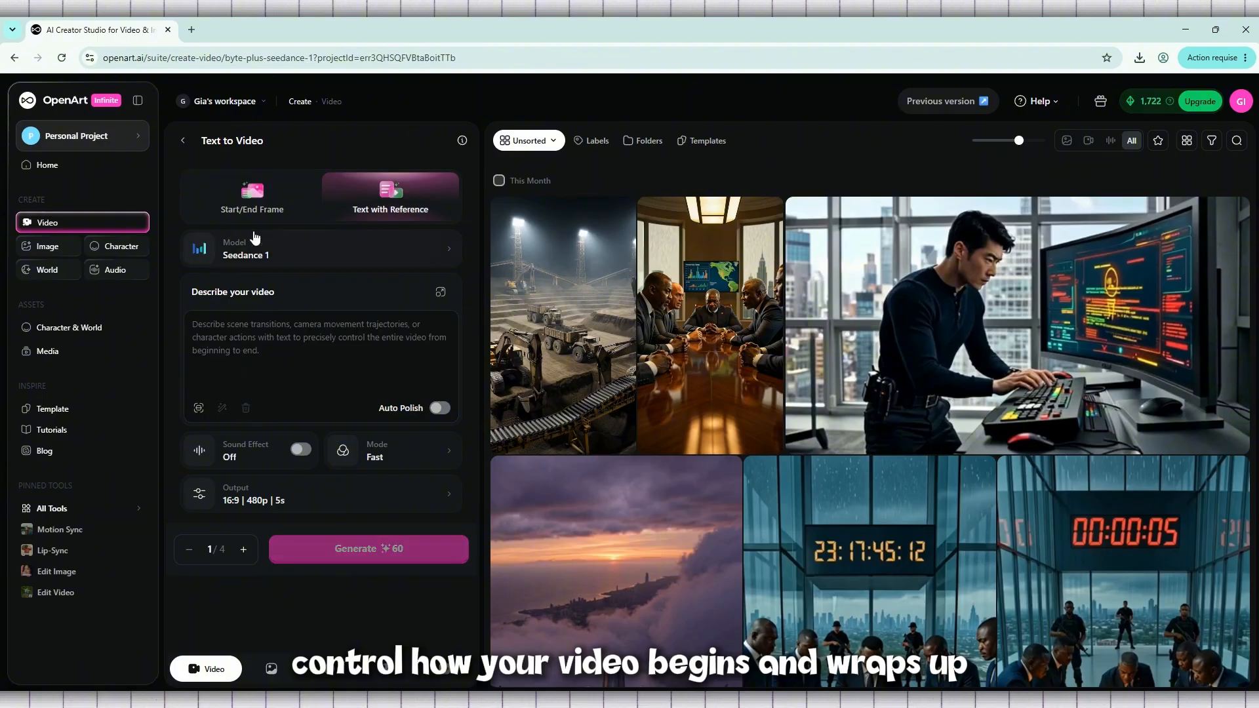
pyautogui.click(241, 216)
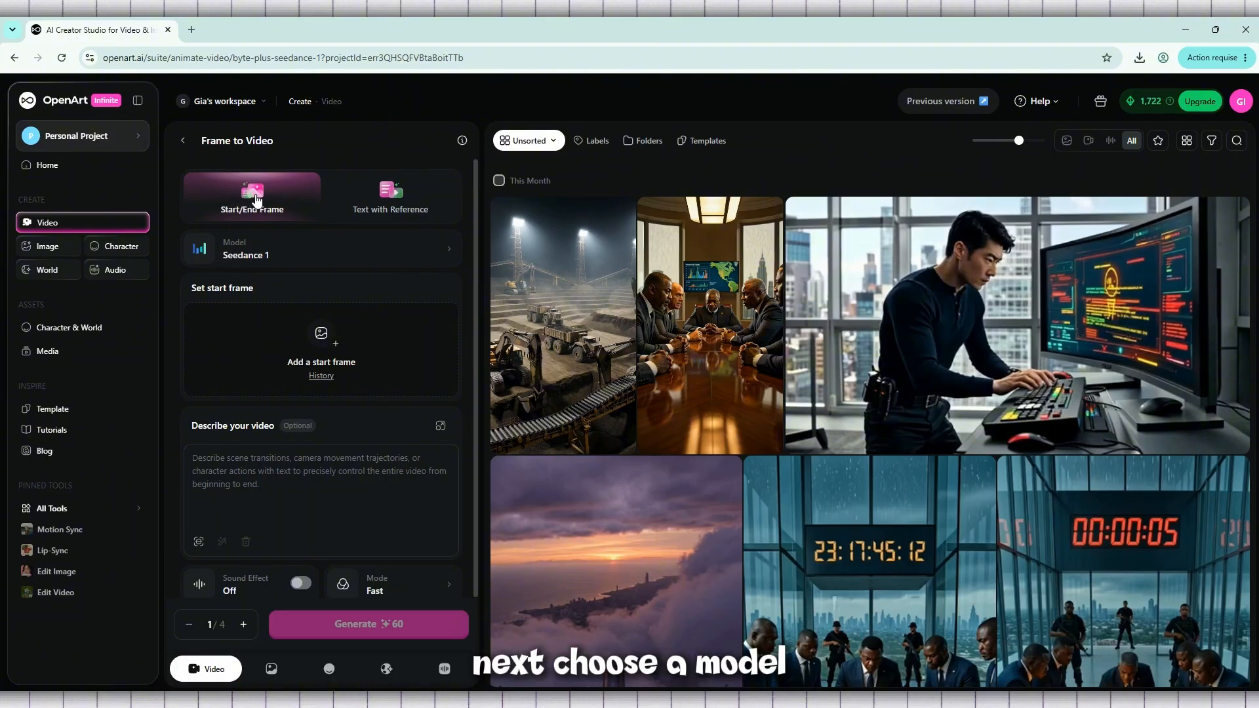
# - Examine the available video models, their descriptions and supported features, including the recommended ones
pyautogui.click(292, 264)
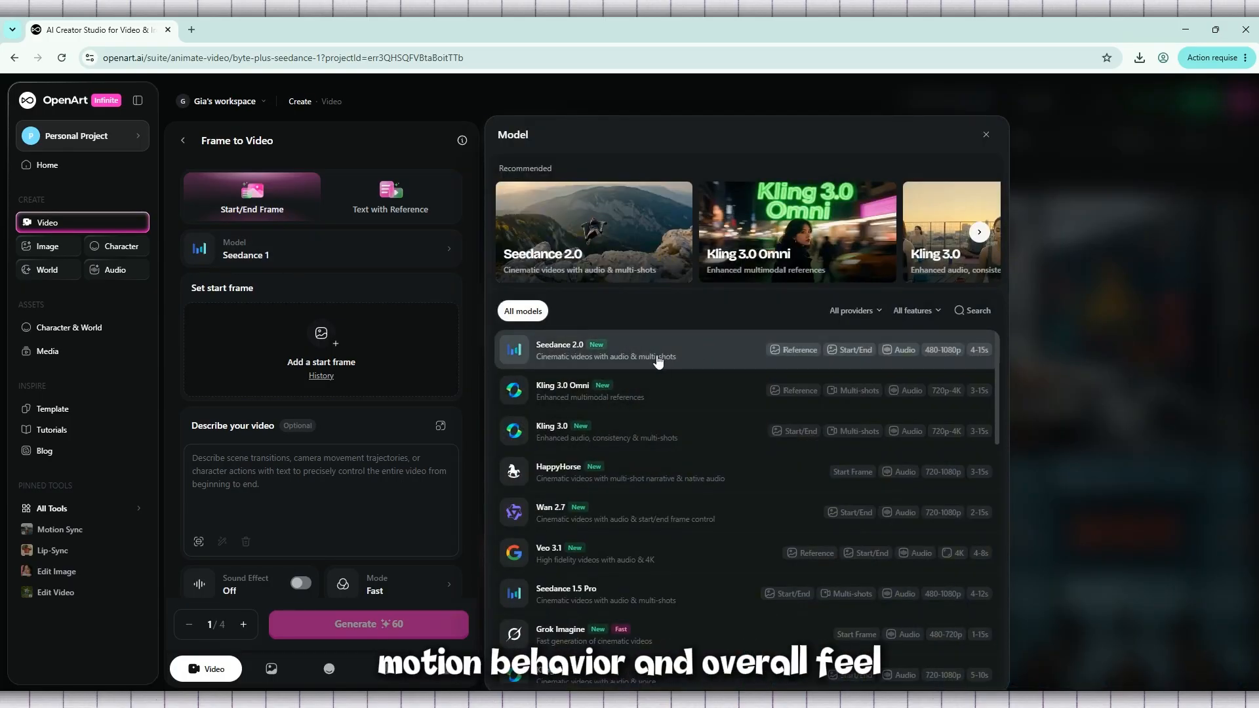
pyautogui.scroll(-2, 662, 360)
pyautogui.scroll(-4, 658, 360)
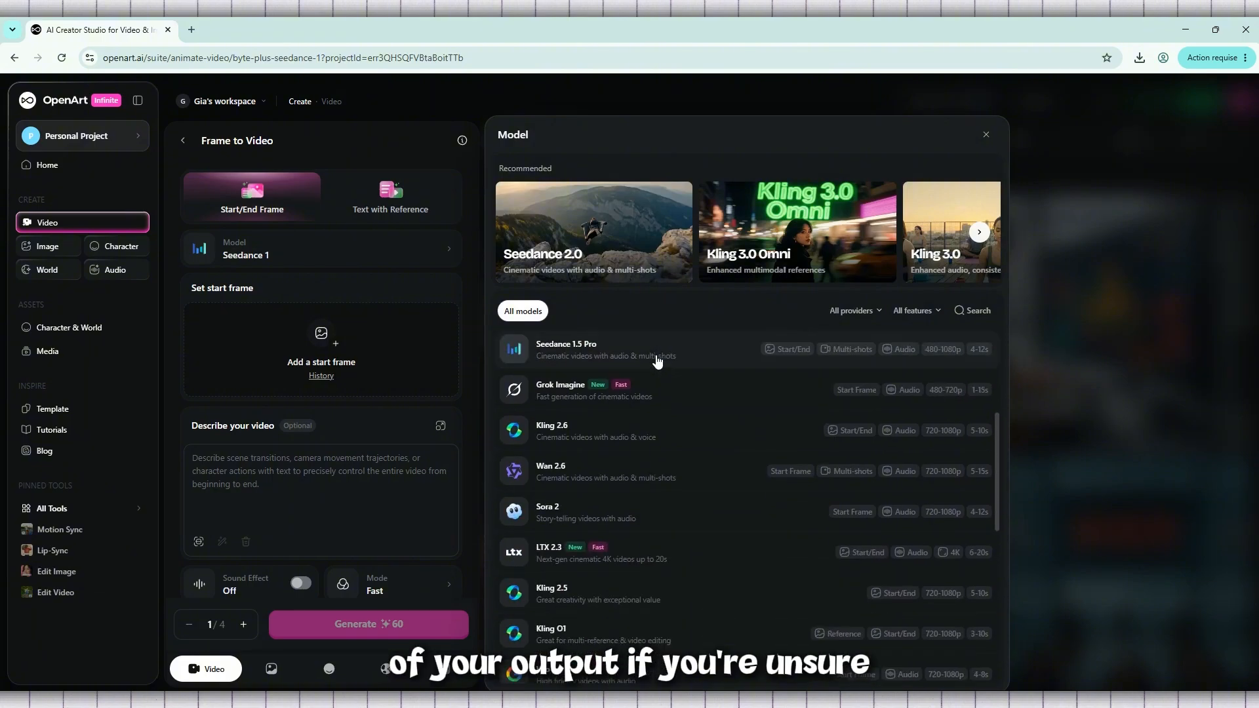
pyautogui.scroll(-5, 658, 360)
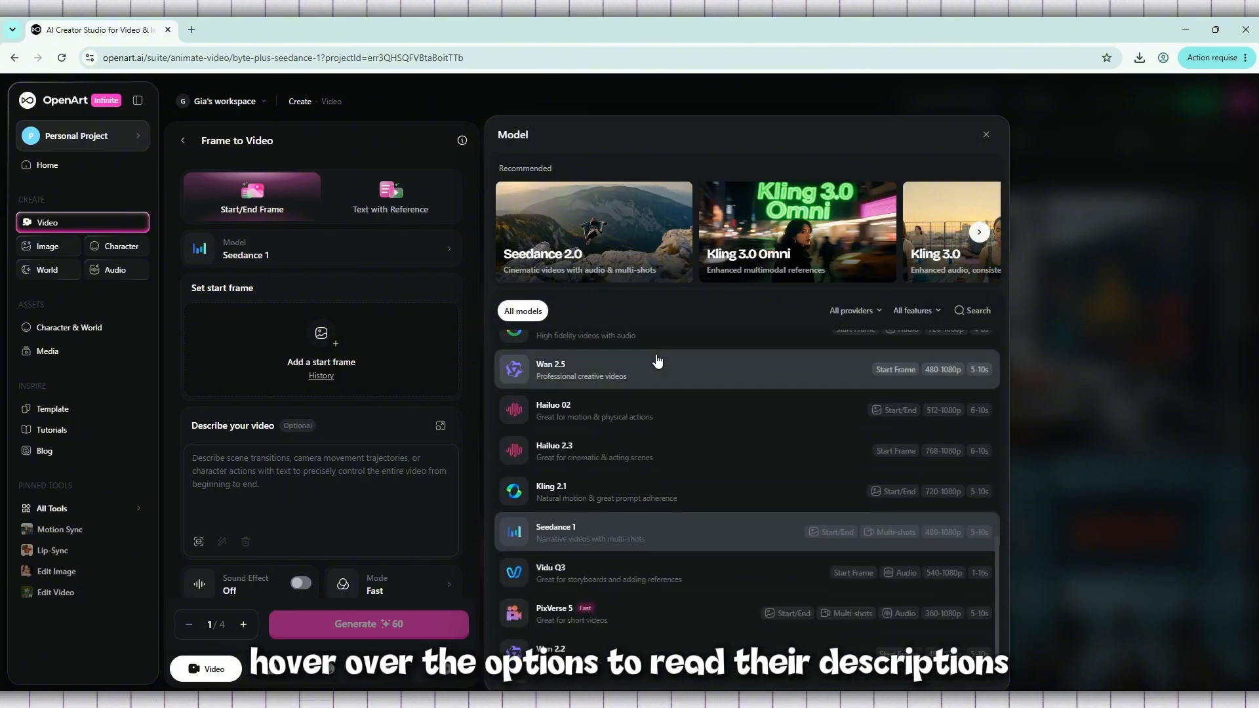
pyautogui.scroll(-2, 658, 360)
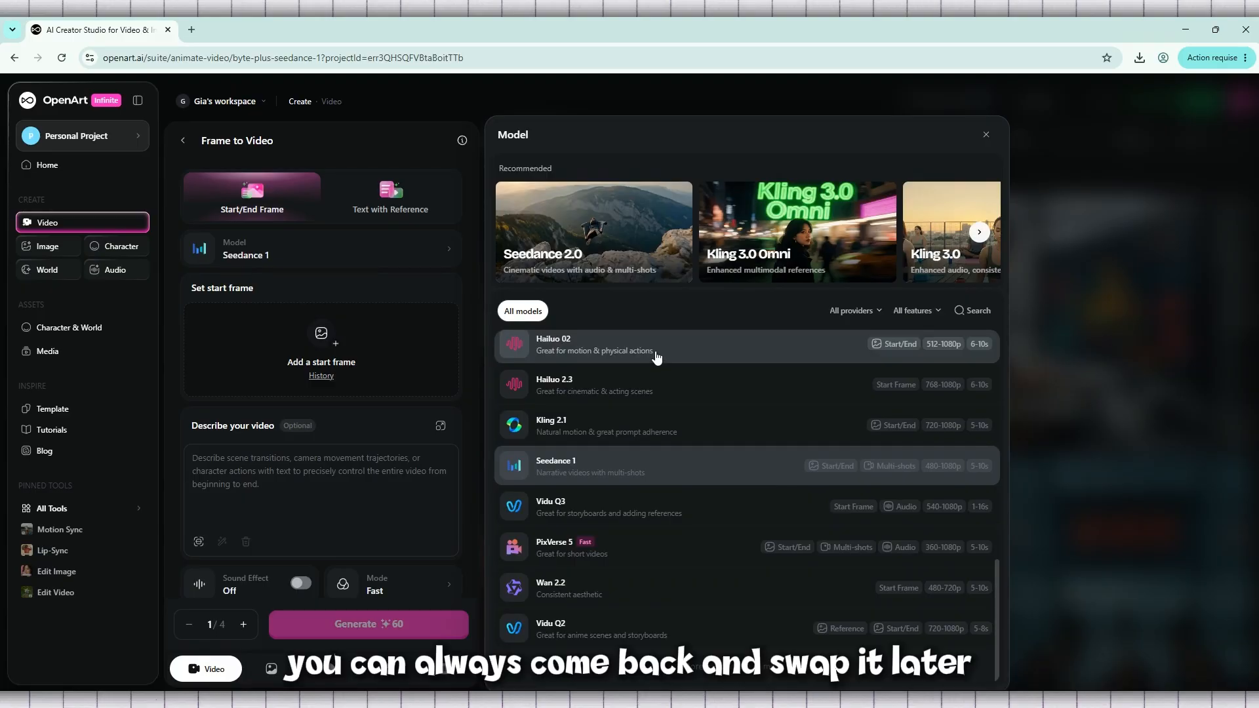
pyautogui.scroll(5, 656, 357)
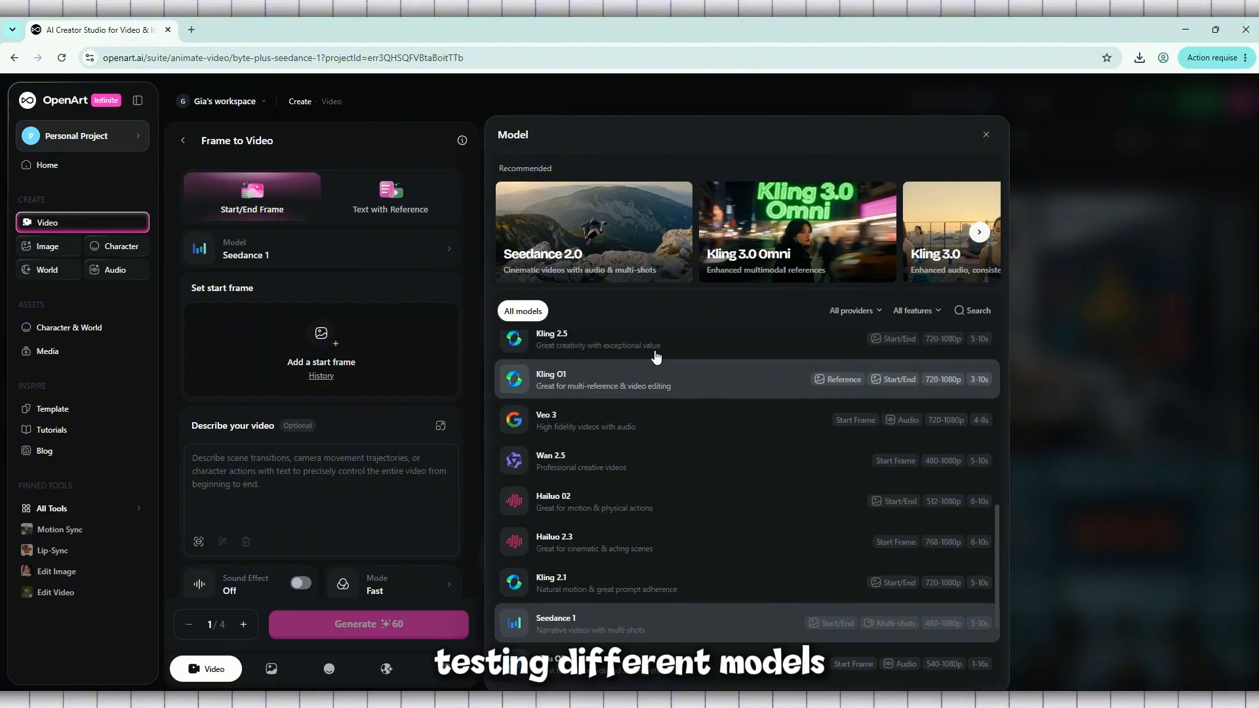
pyautogui.scroll(6, 656, 357)
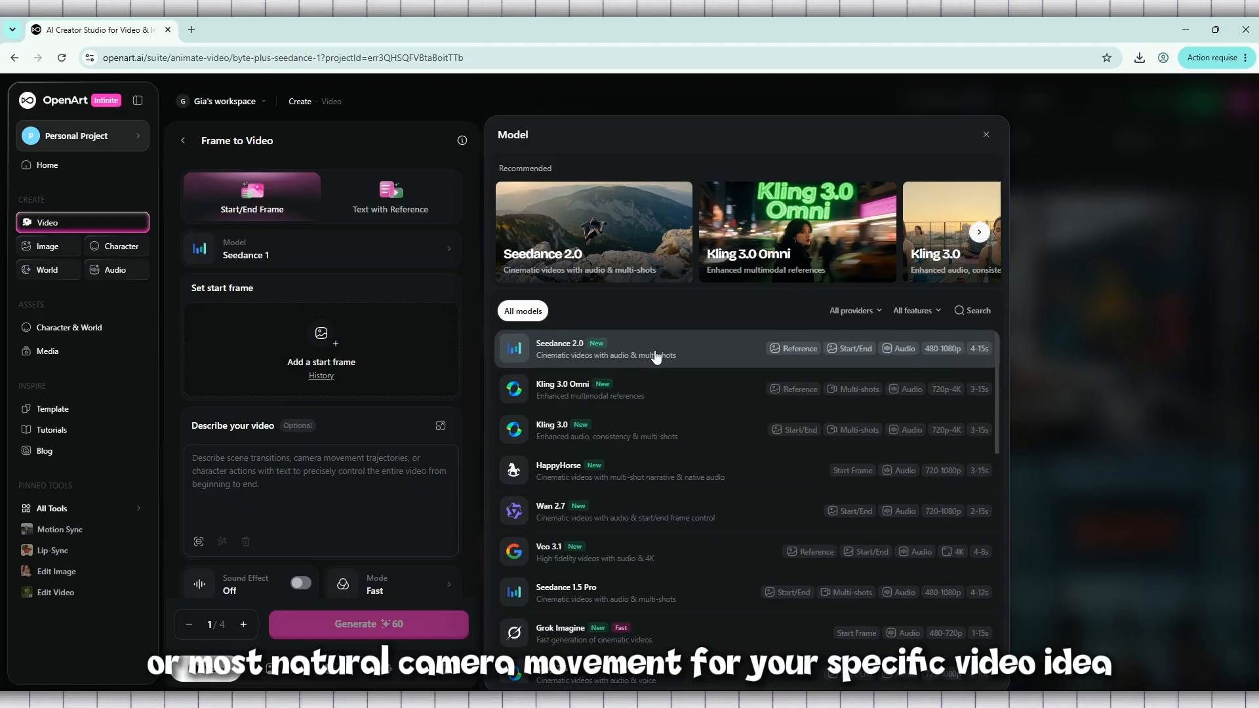
pyautogui.scroll(-5, 656, 357)
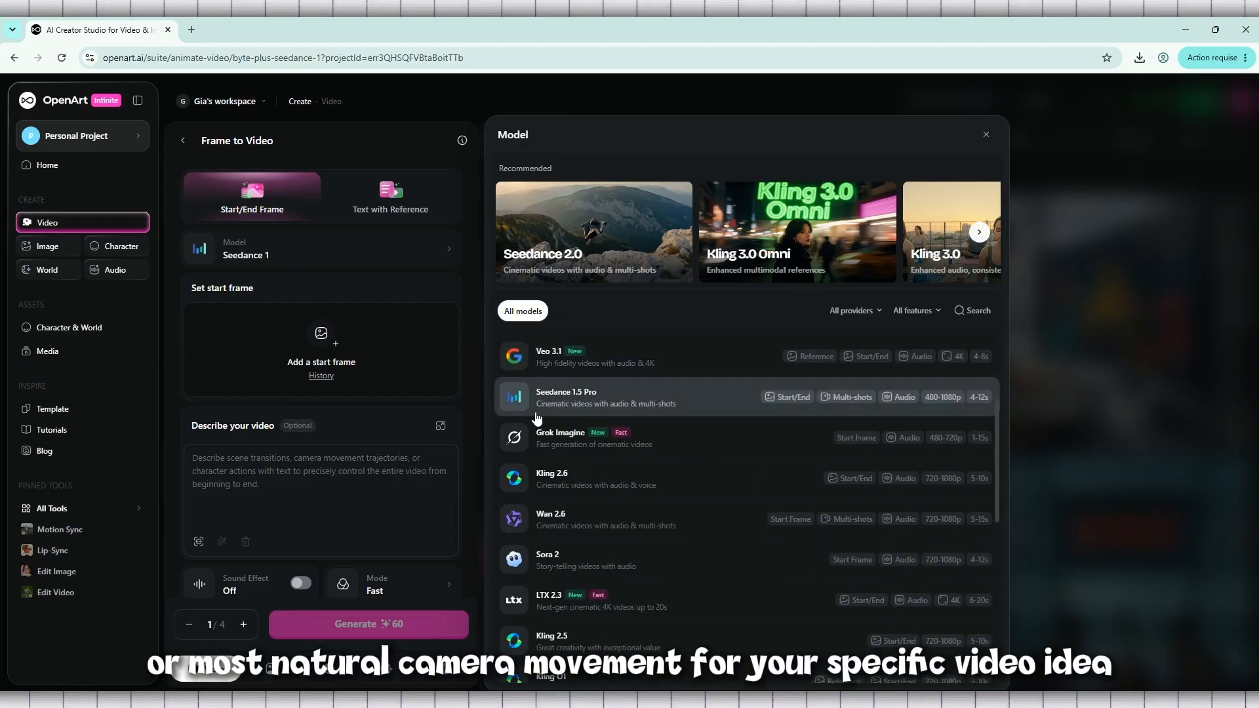
pyautogui.click(980, 235)
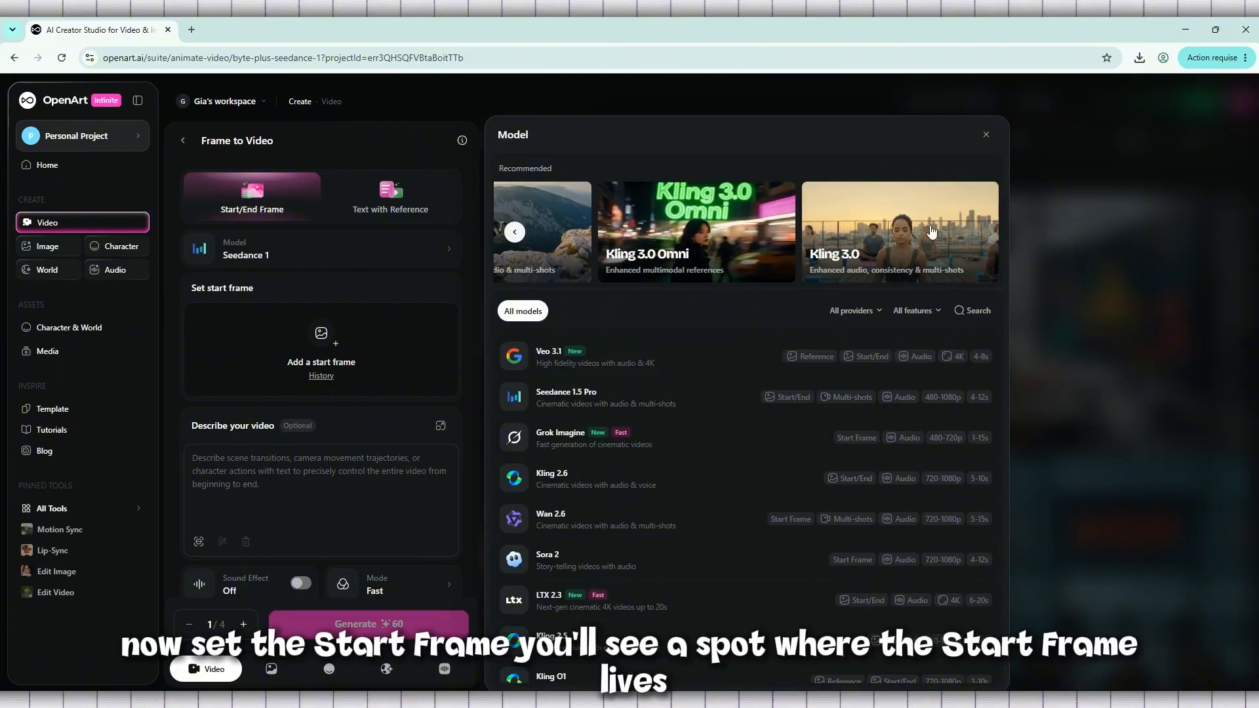
pyautogui.click(987, 136)
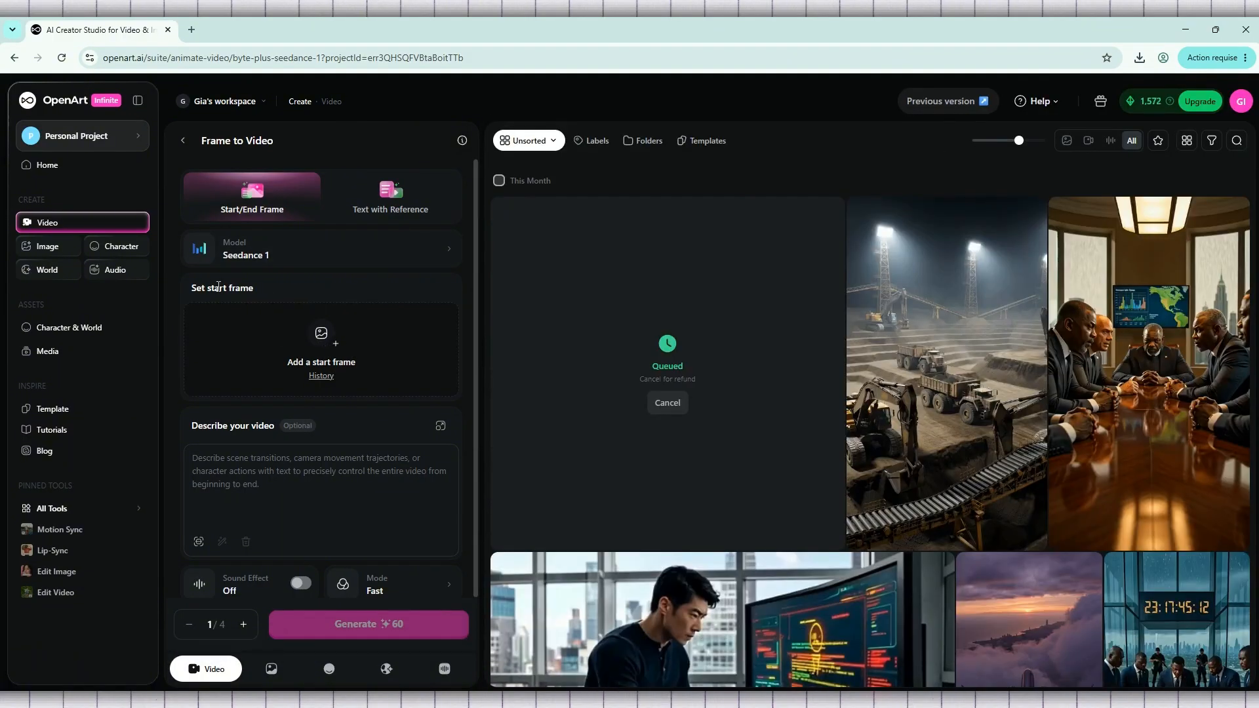
# - Upload the openart-image picture from folder 5 as the video's start frame
pyautogui.moveTo(261, 291); pyautogui.dragTo(191, 291)
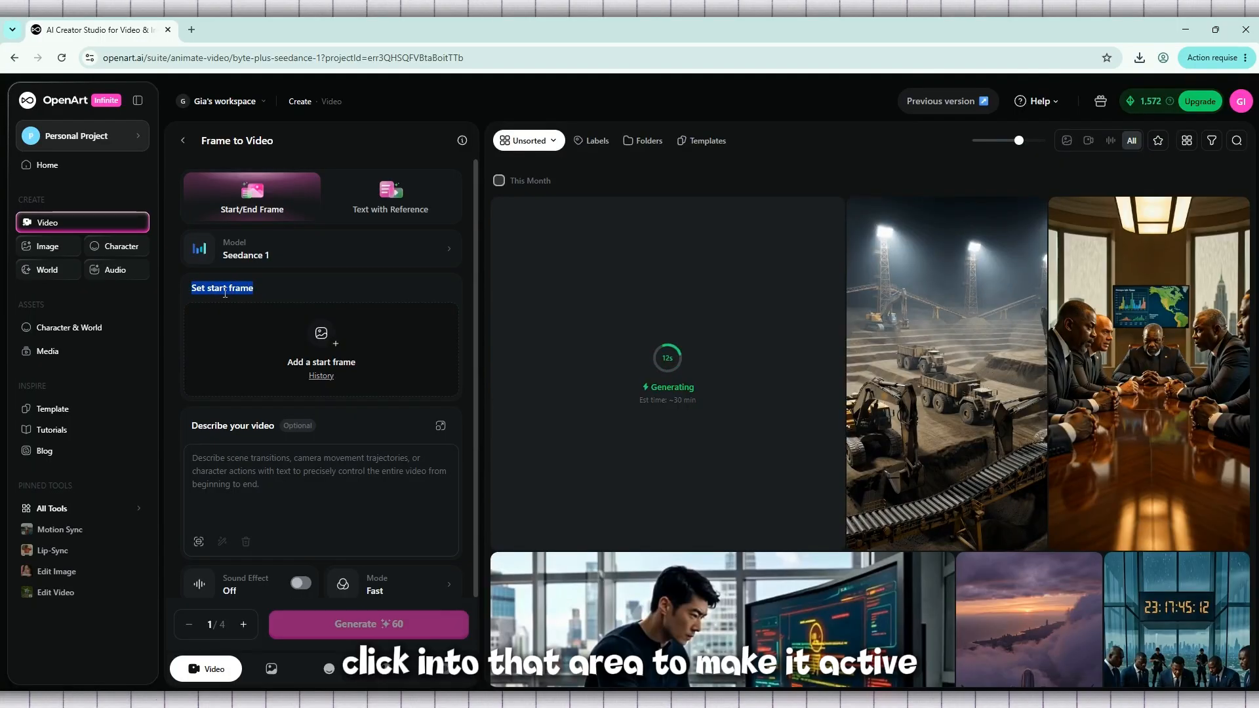
pyautogui.doubleClick(218, 288)
pyautogui.click(225, 292)
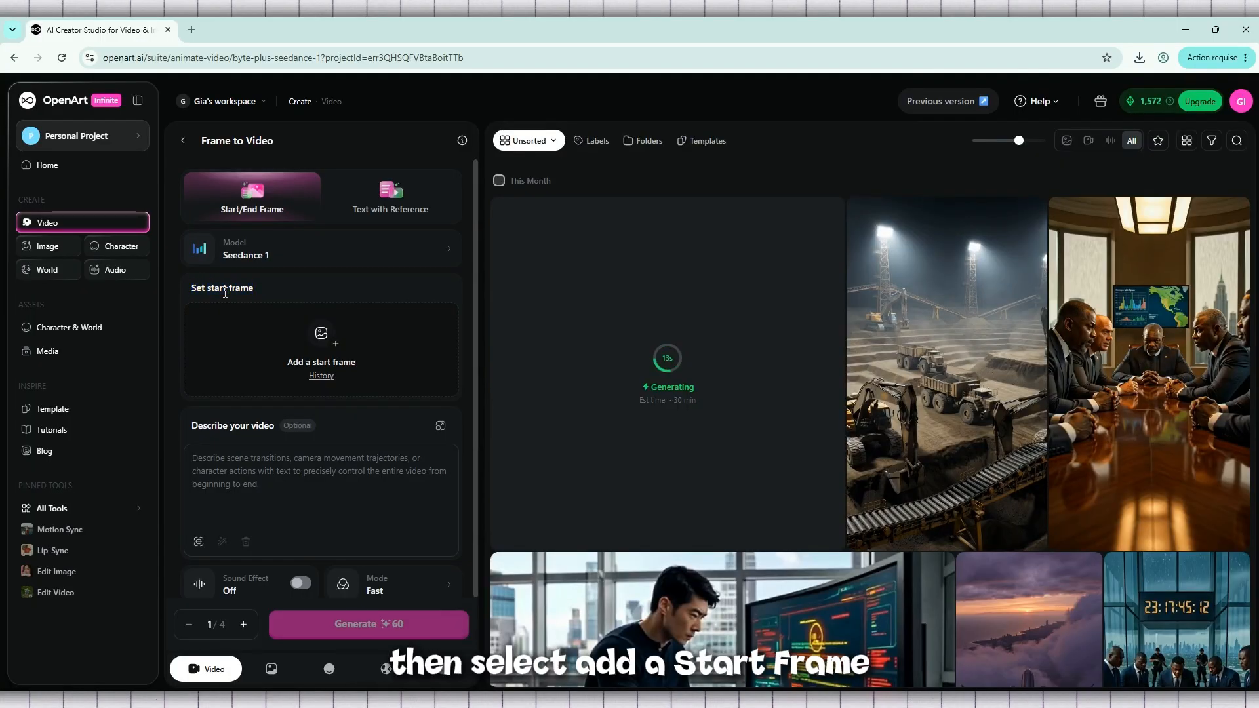
pyautogui.click(320, 346)
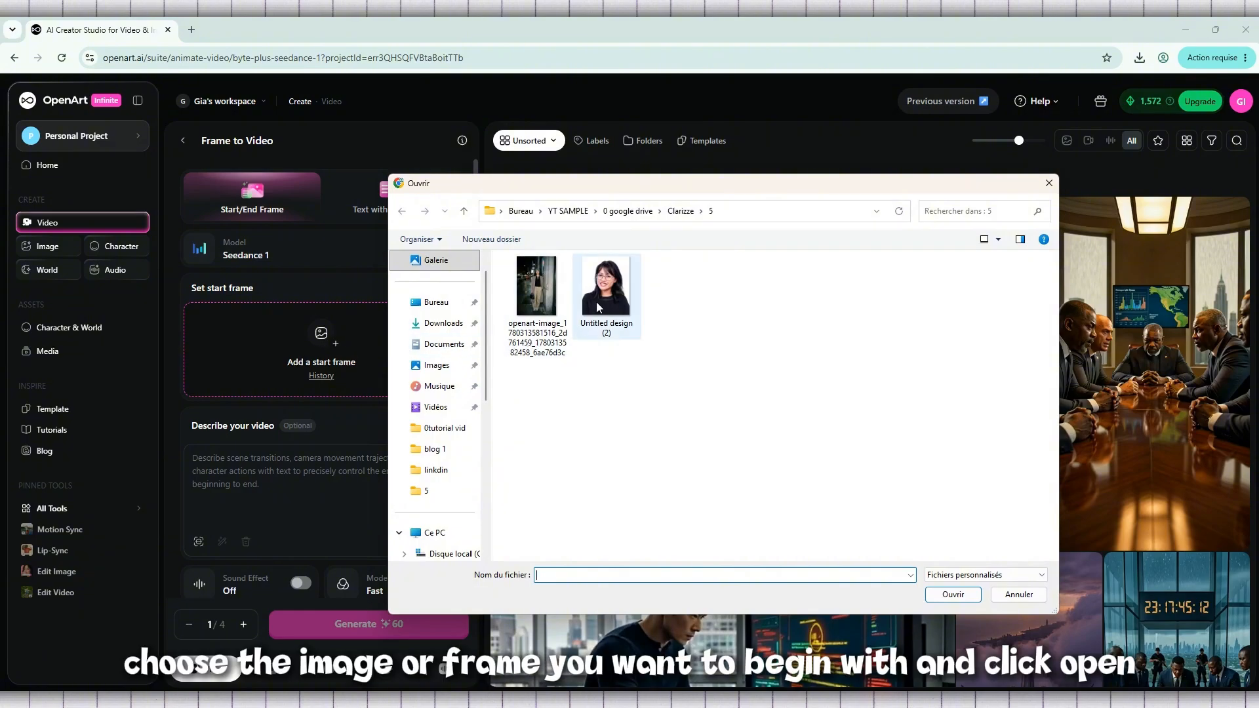
pyautogui.doubleClick(535, 298)
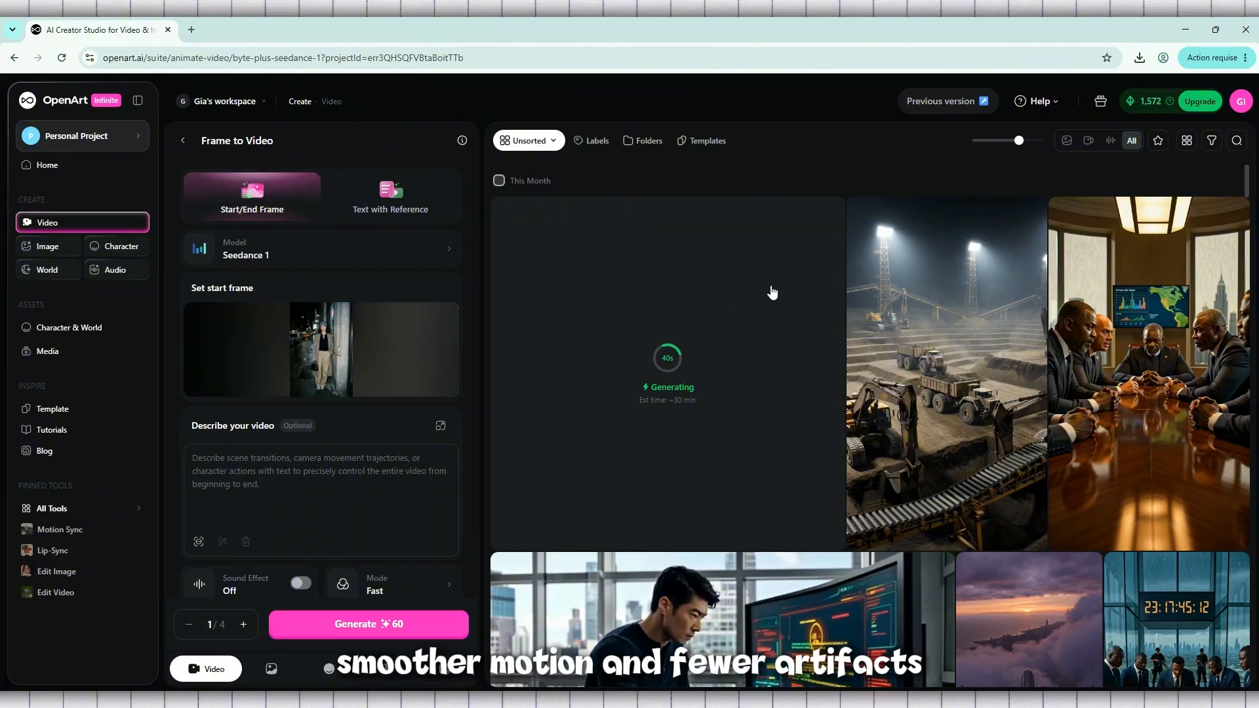
# - Review the start frame, the video description field, and the sound effect, mode and output settings
pyautogui.moveTo(406, 312)
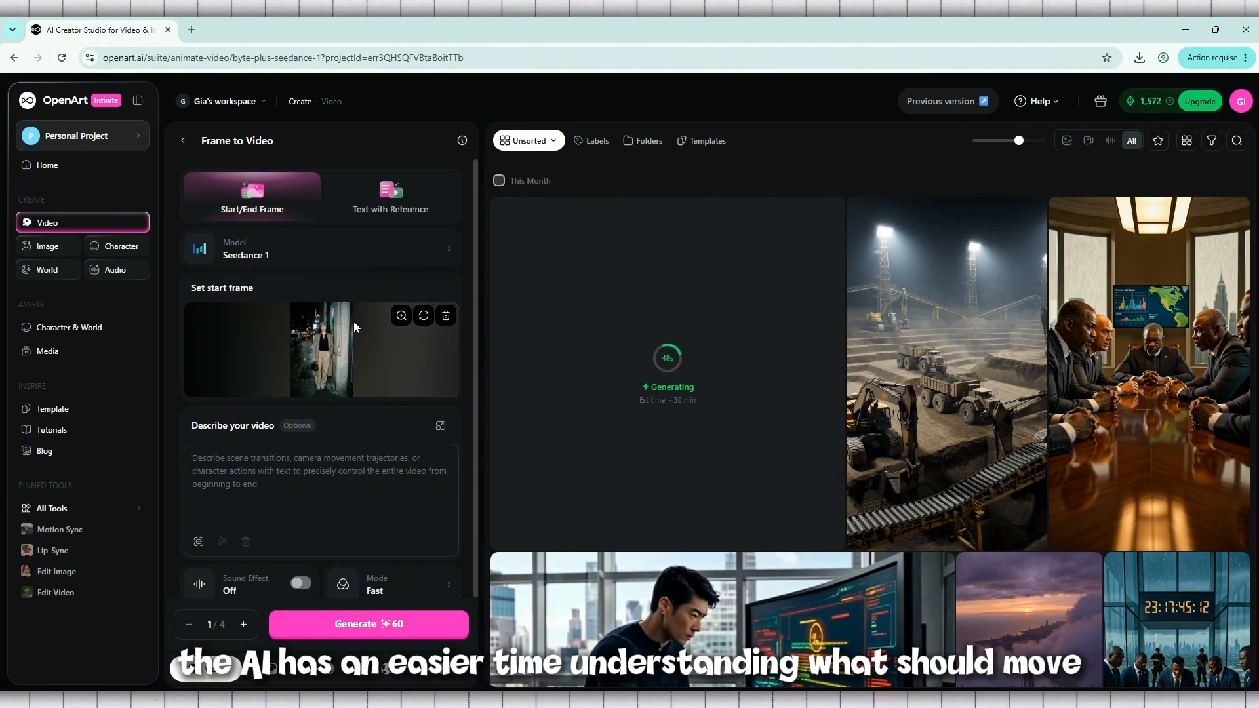
pyautogui.scroll(-1, 353, 322)
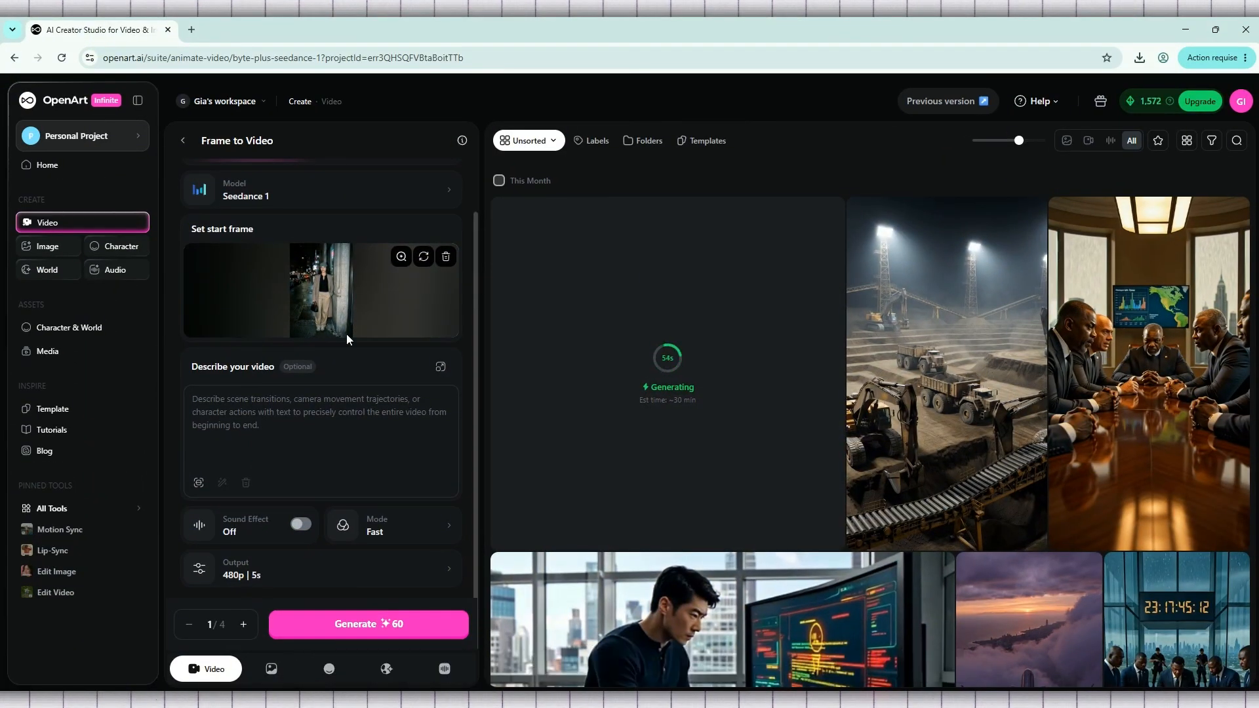
pyautogui.click(252, 409)
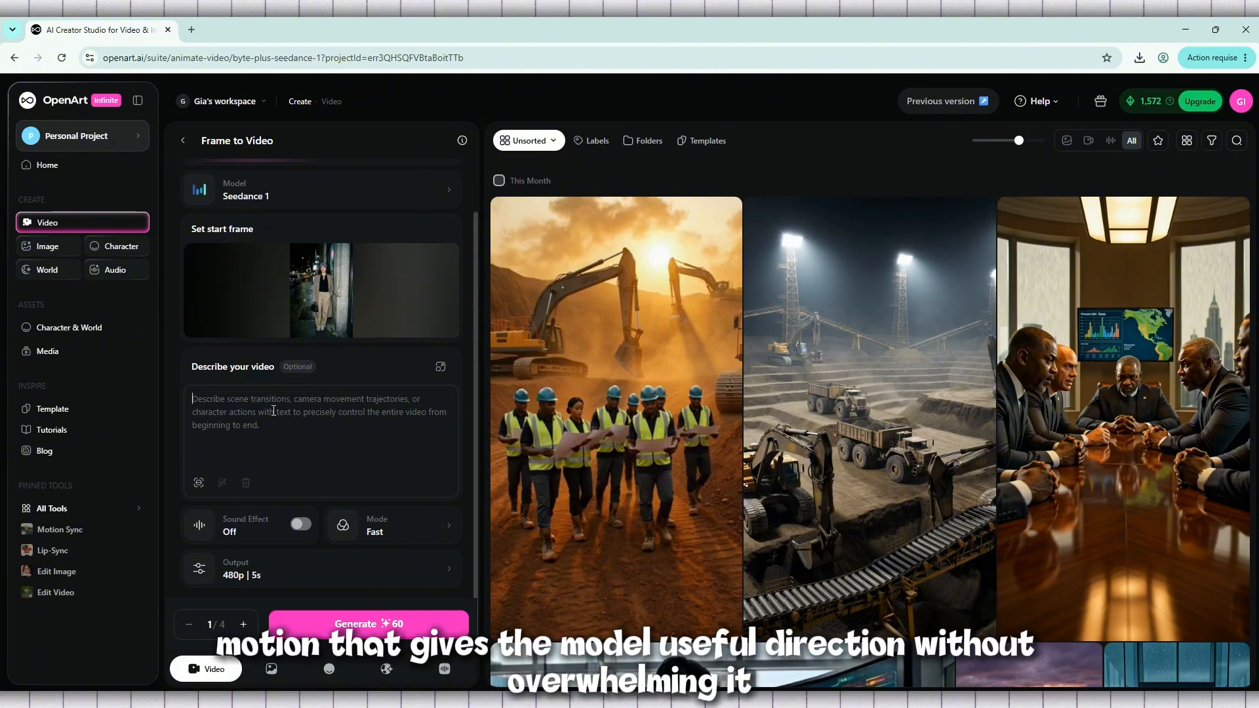
pyautogui.scroll(1, 337, 425)
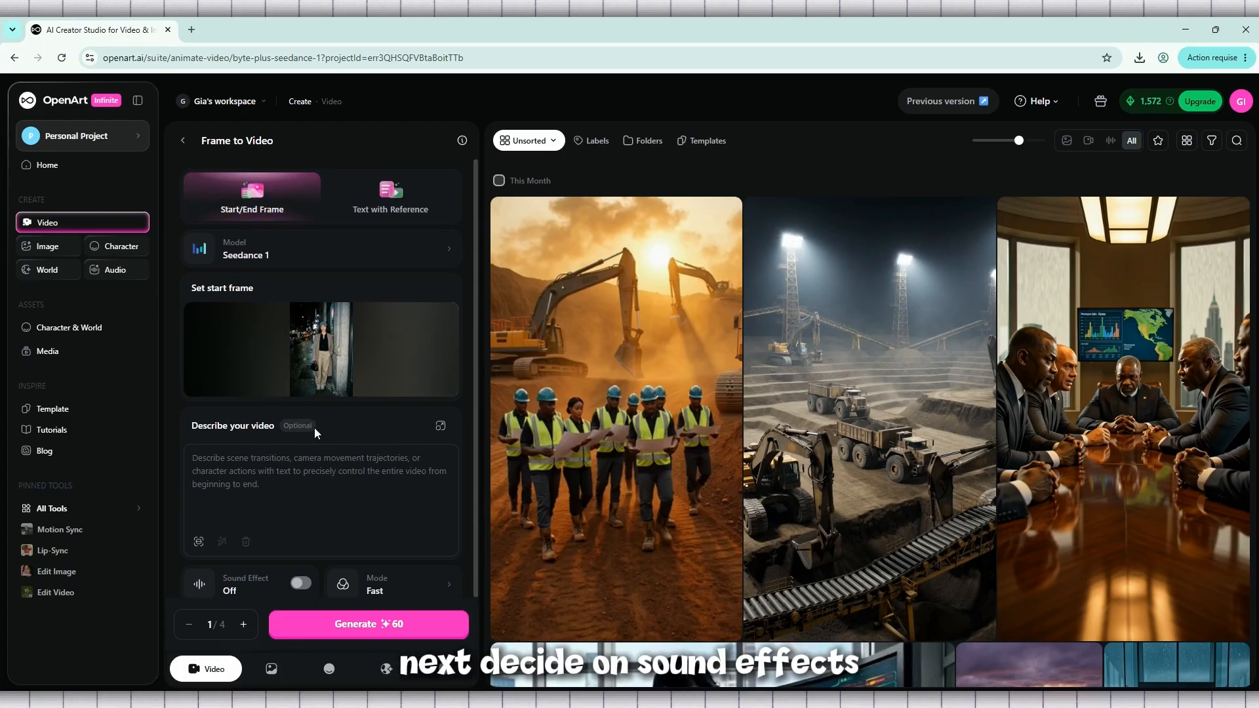
pyautogui.scroll(-1, 337, 427)
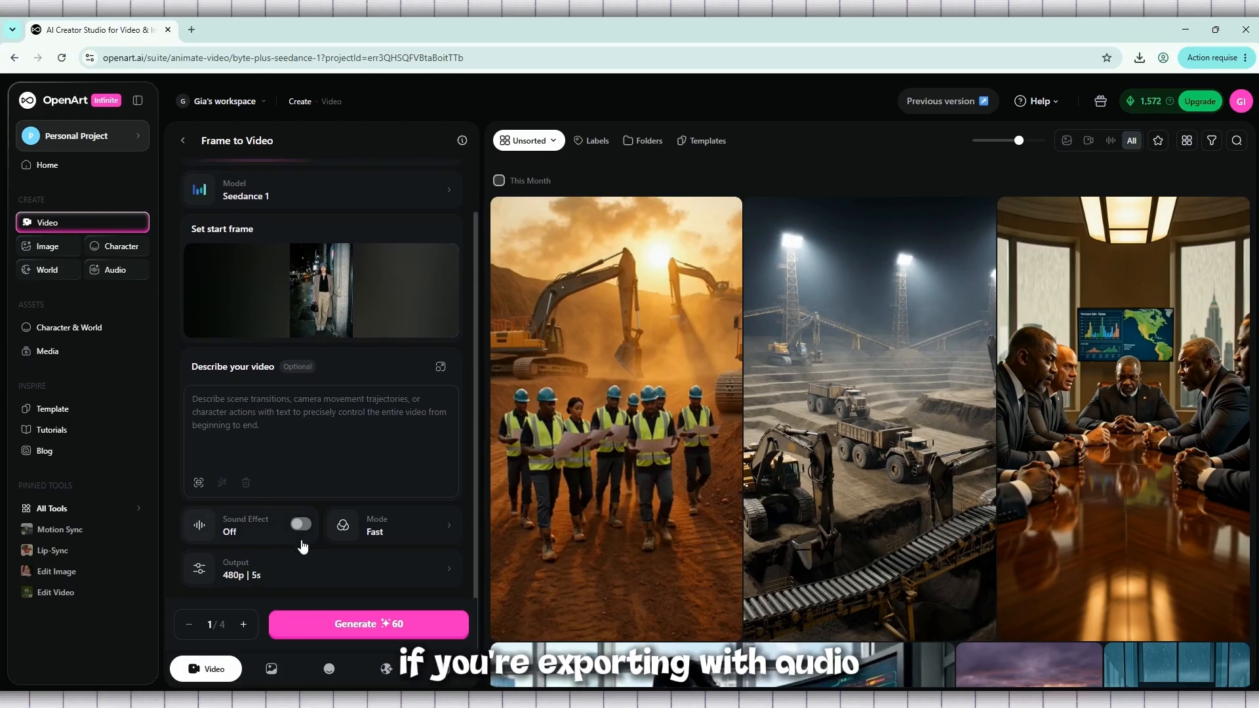
# - Try the video's sound effect on, and switch it back off
pyautogui.click(303, 528)
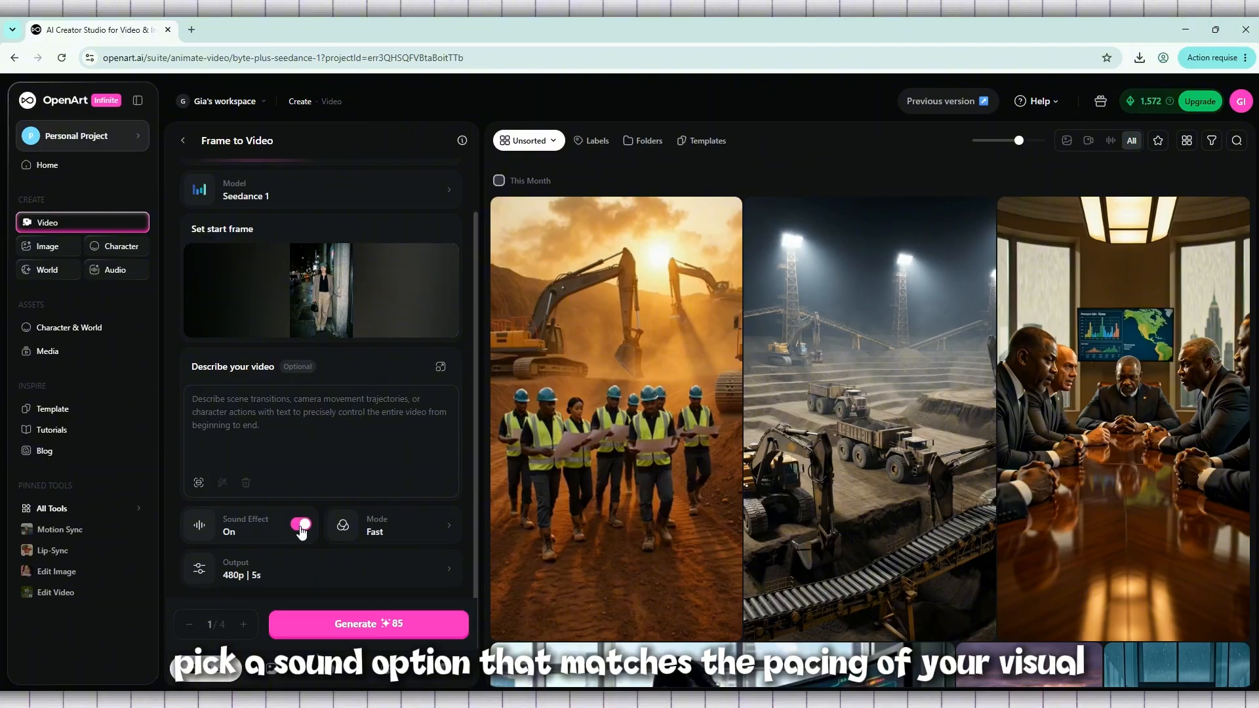
pyautogui.click(301, 527)
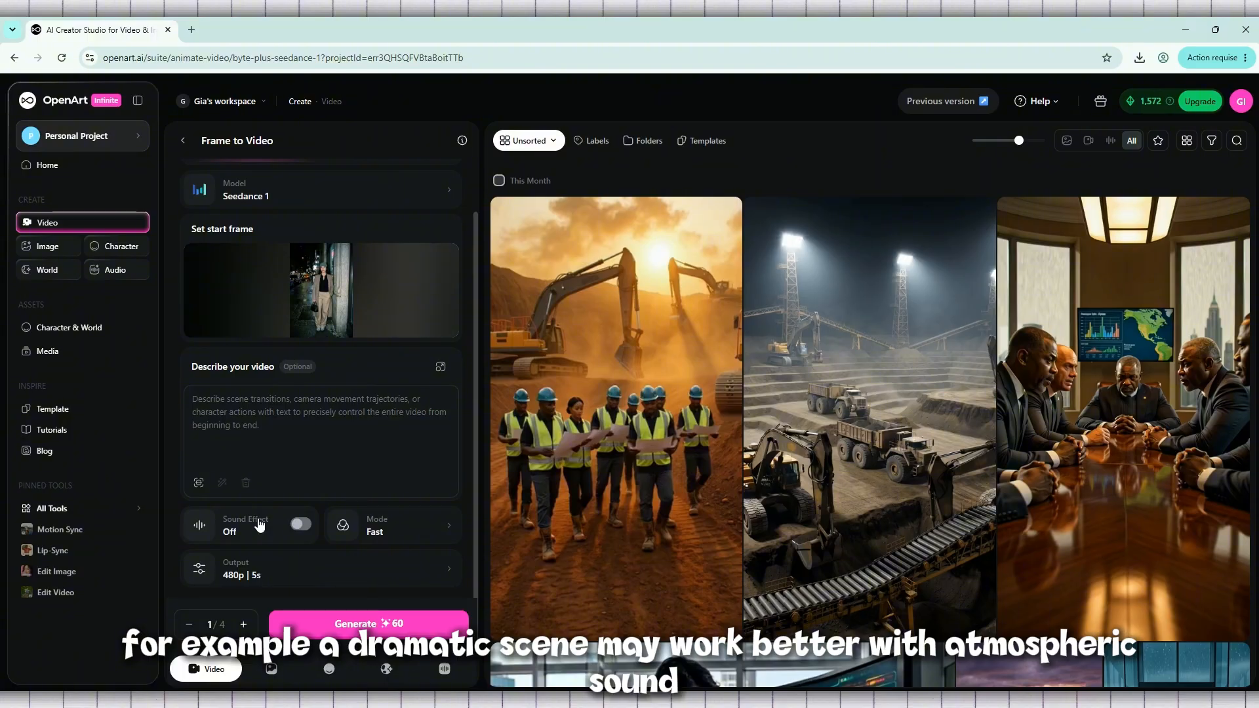
pyautogui.scroll(1, 265, 462)
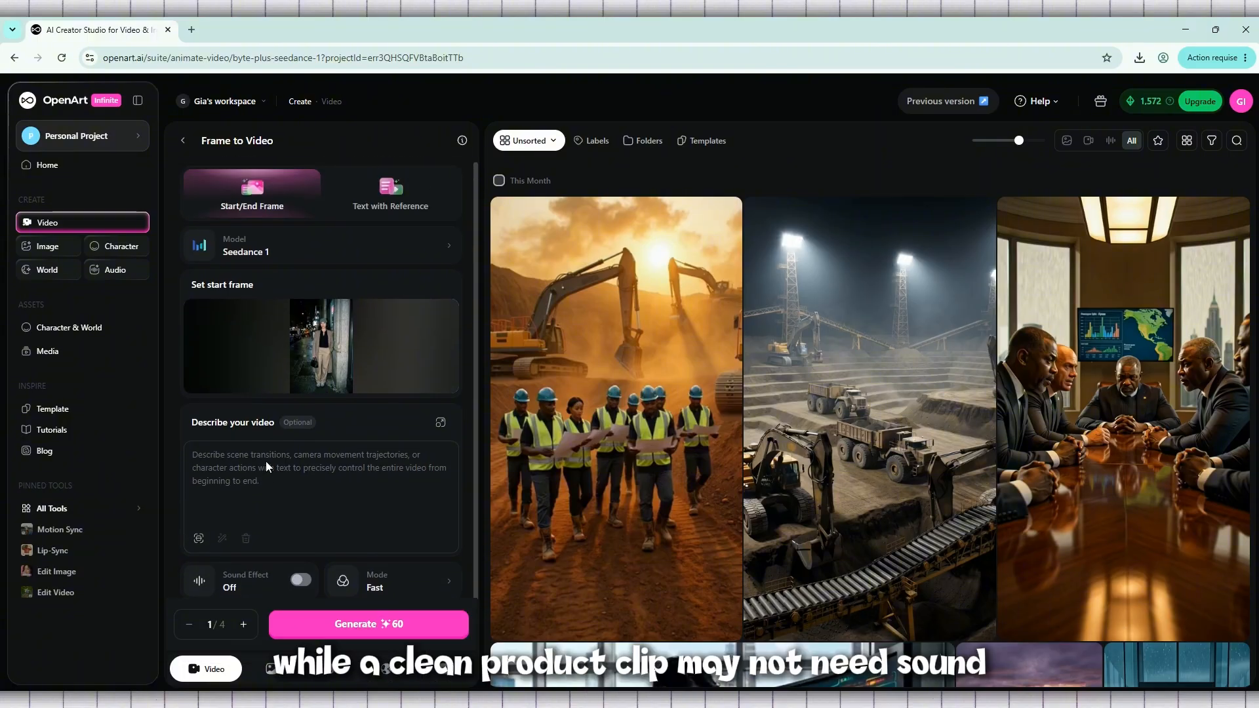
pyautogui.scroll(-1, 267, 461)
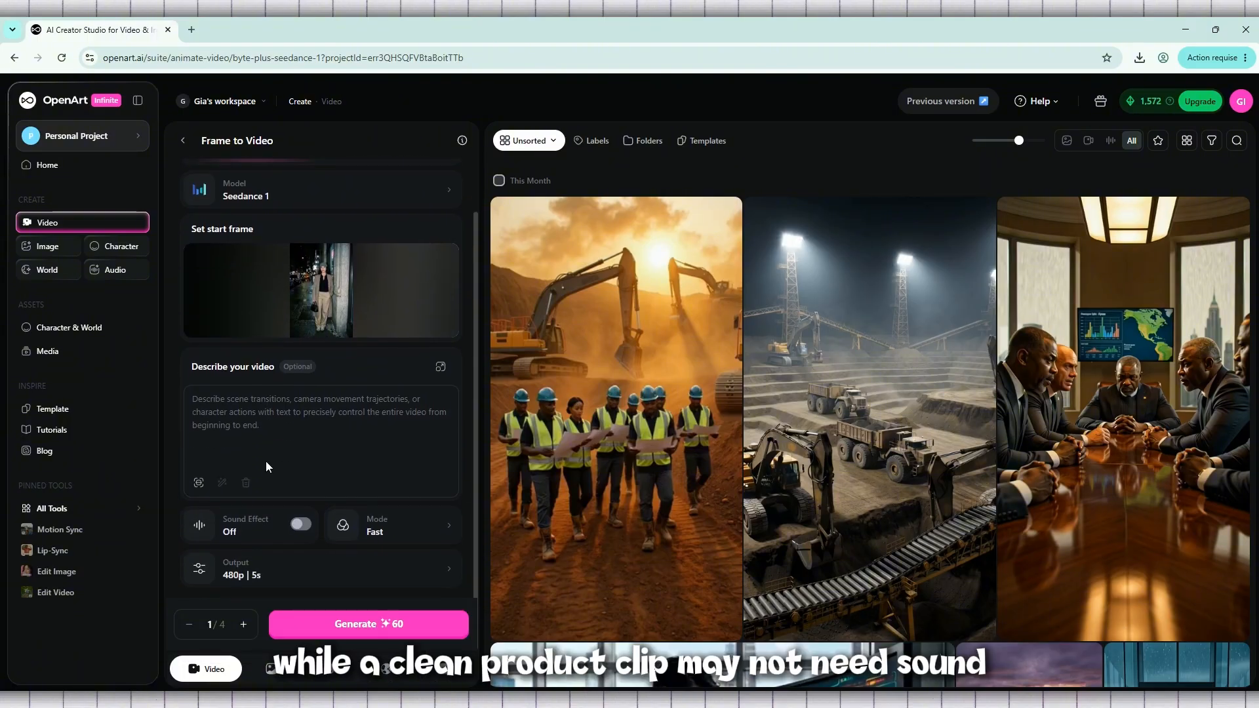
# - Compare the Lite, Fast and Quality generation modes and check the output settings
pyautogui.click(423, 546)
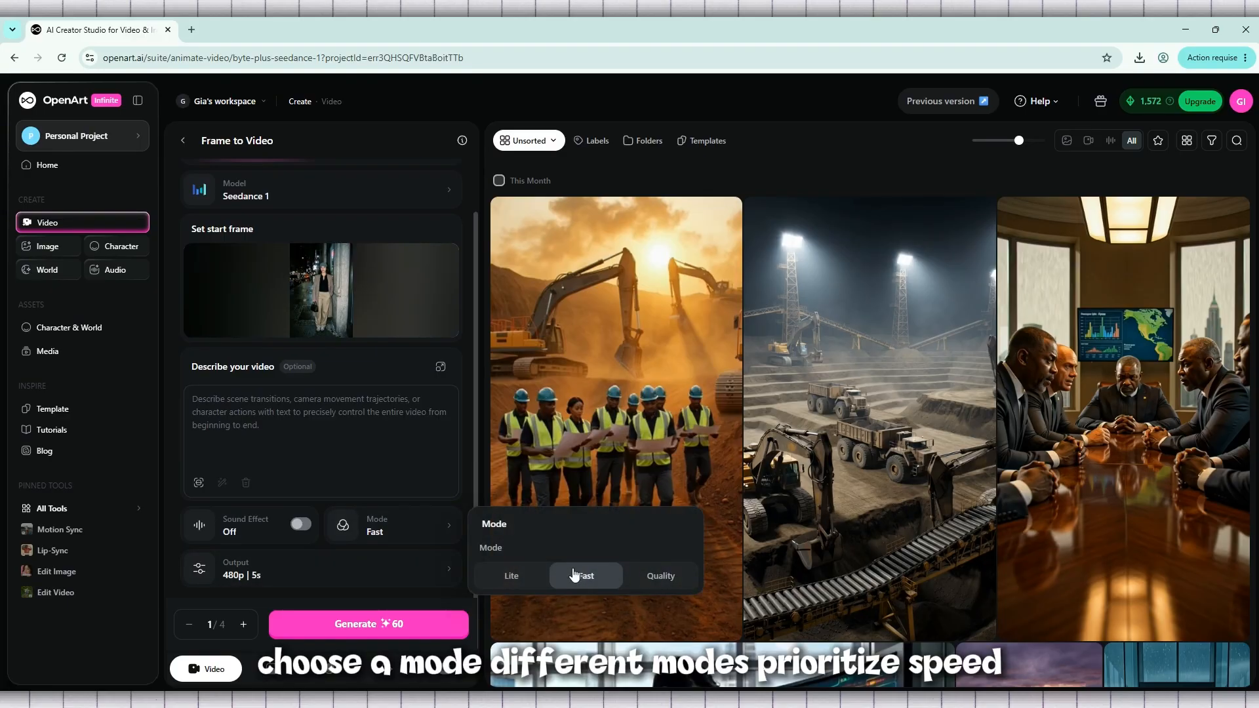
pyautogui.click(532, 575)
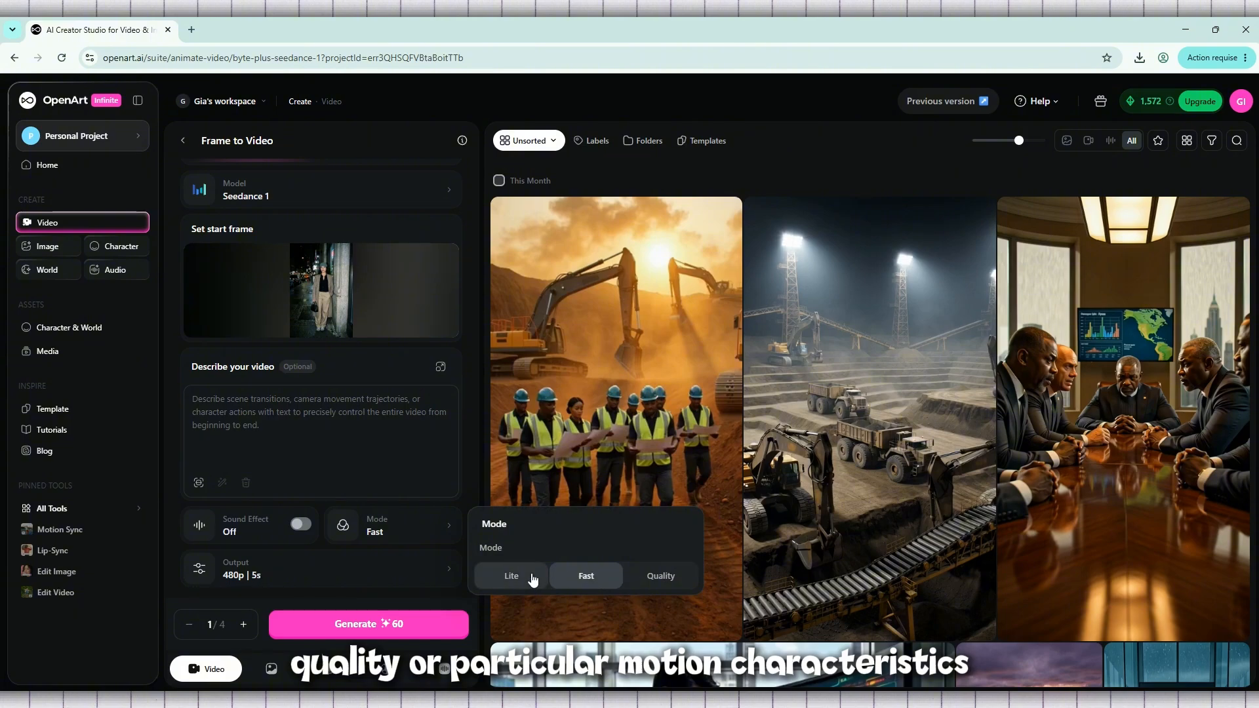
pyautogui.click(584, 575)
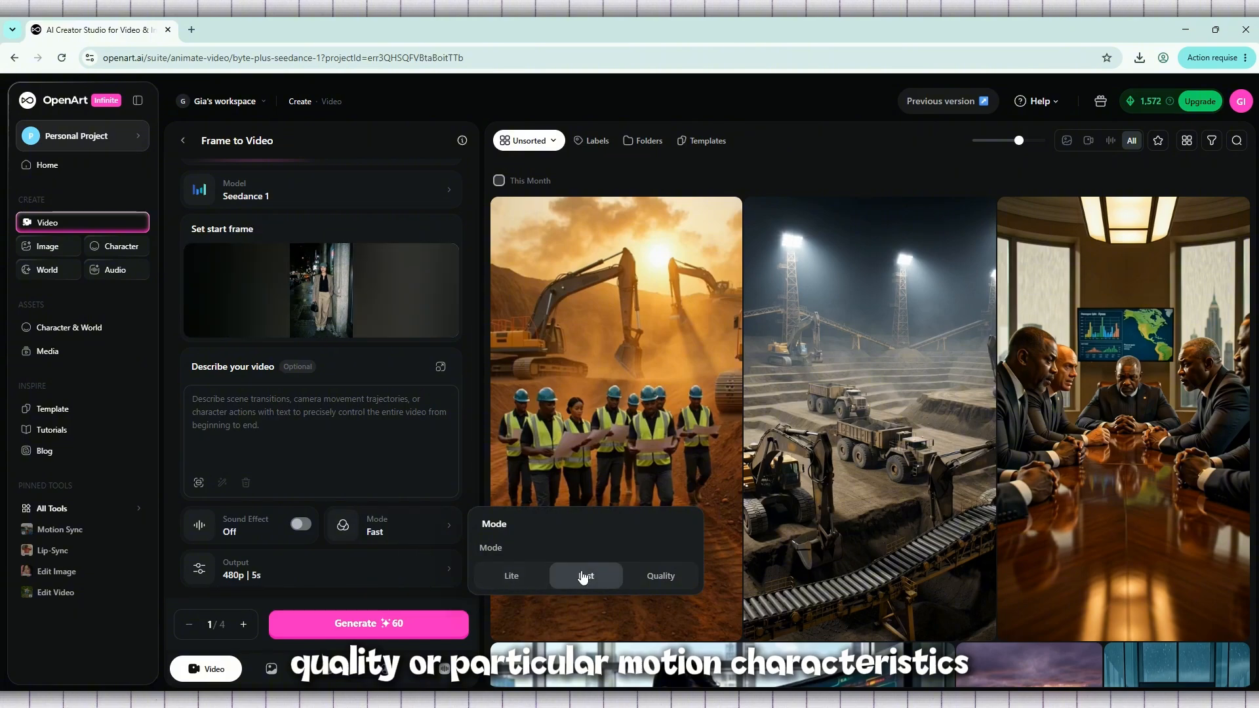
pyautogui.click(633, 577)
pyautogui.click(580, 575)
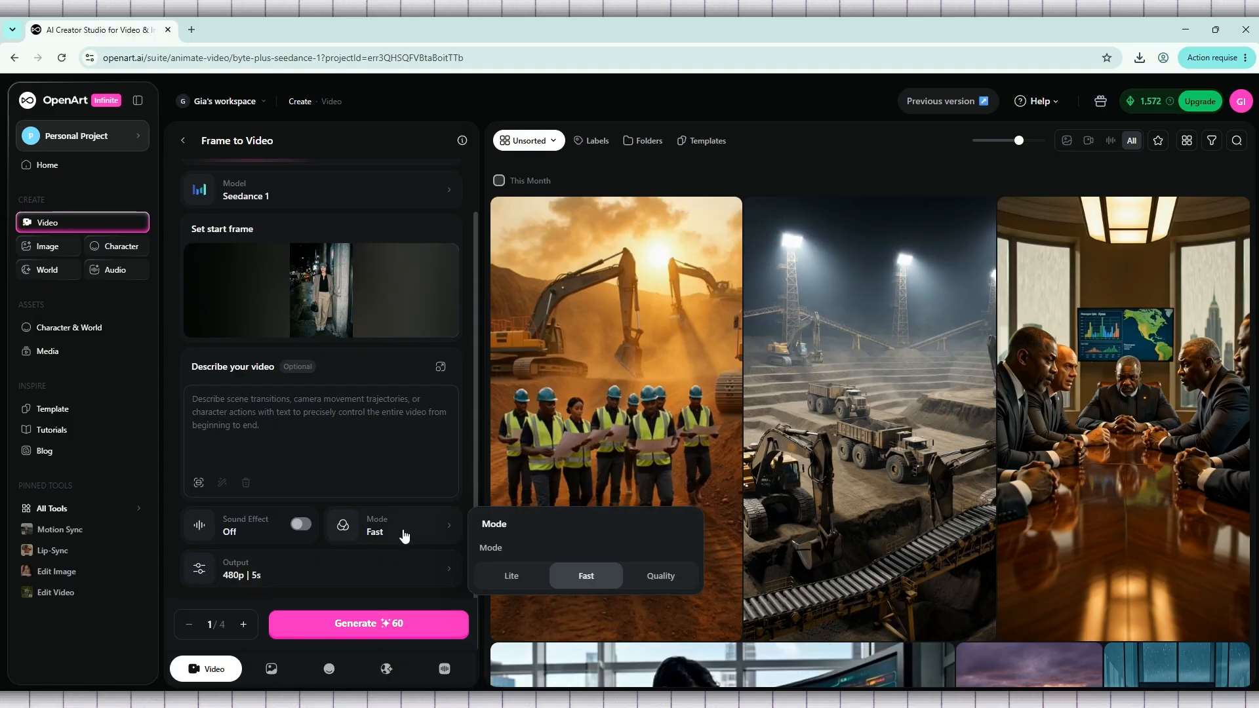
pyautogui.click(282, 577)
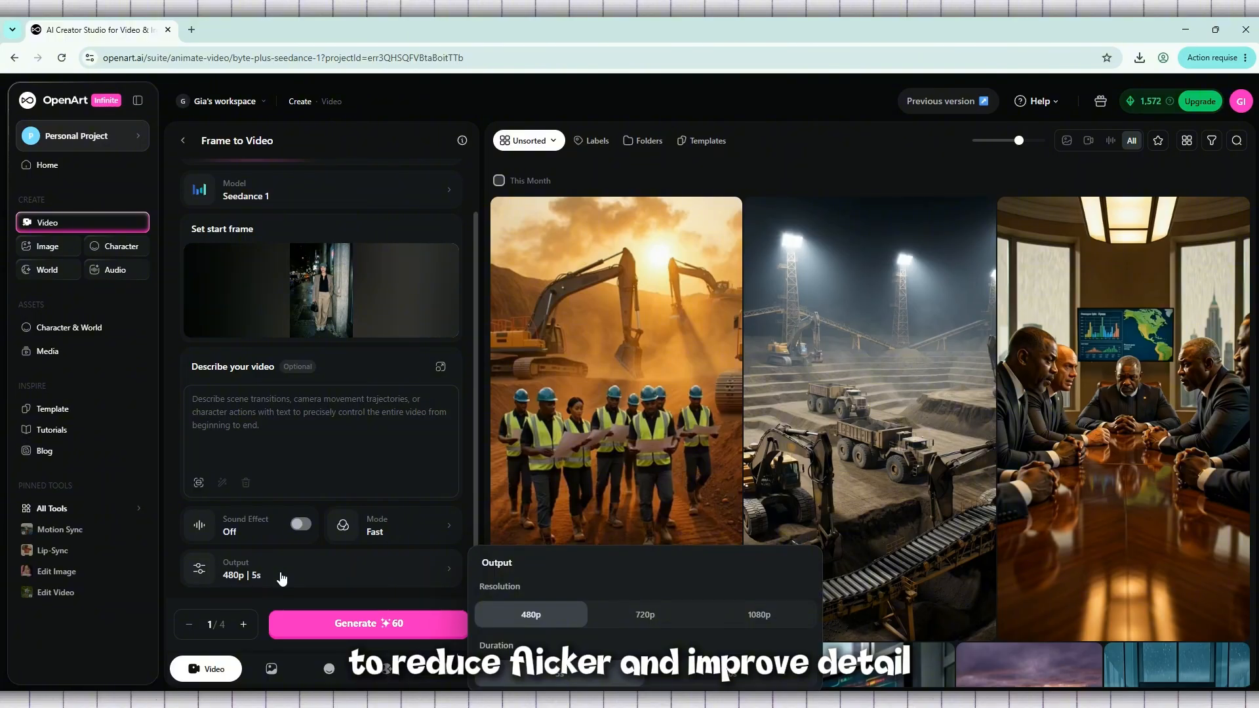
pyautogui.click(282, 579)
# - Try the Quality generation mode and switch back to Fast
pyautogui.click(407, 543)
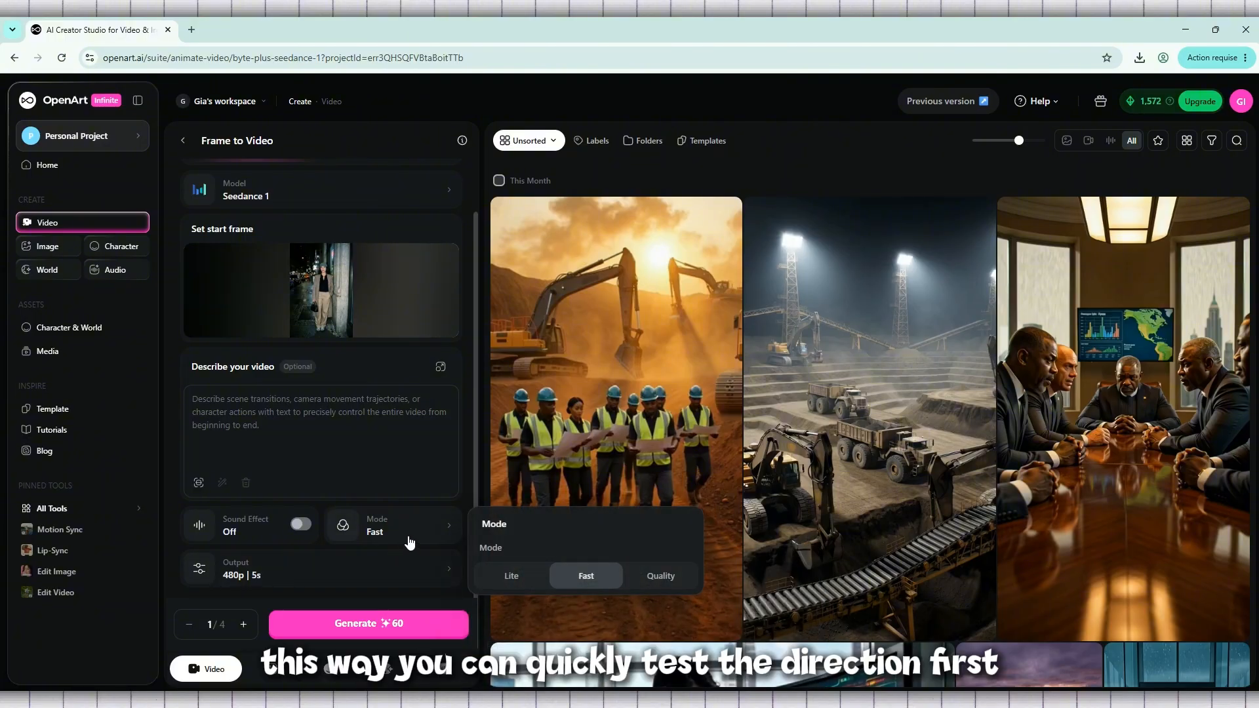
pyautogui.click(674, 589)
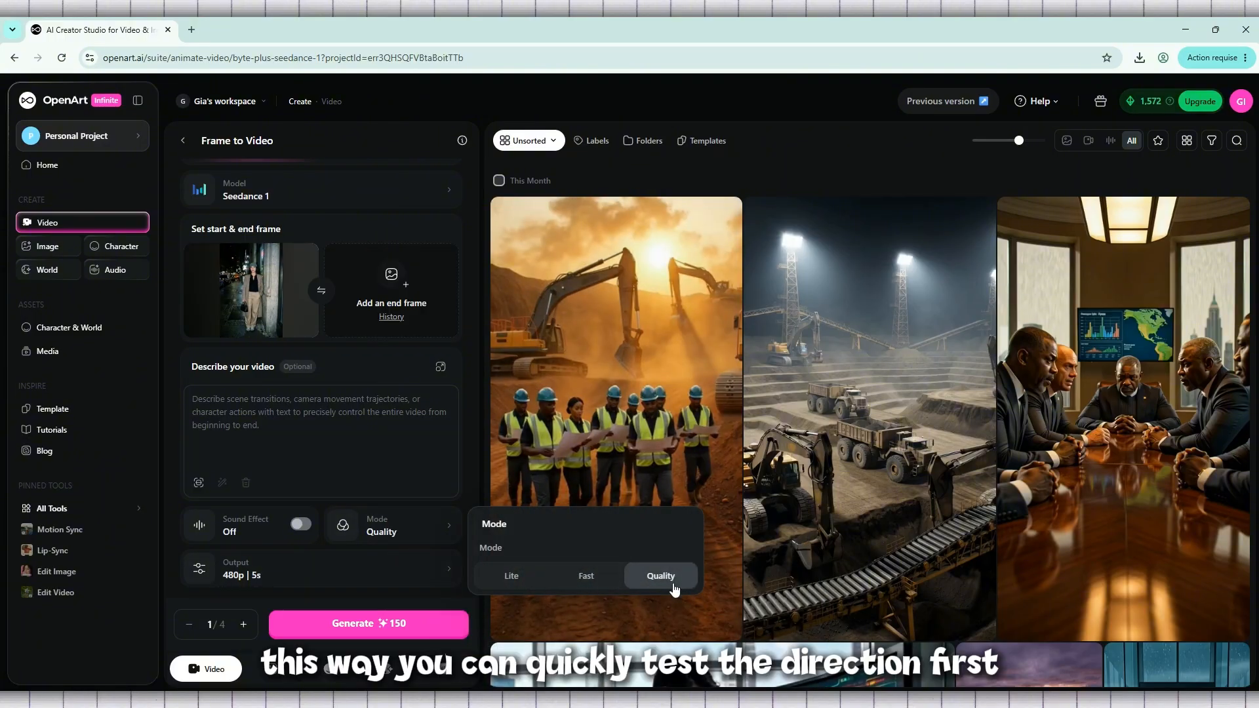
pyautogui.click(593, 579)
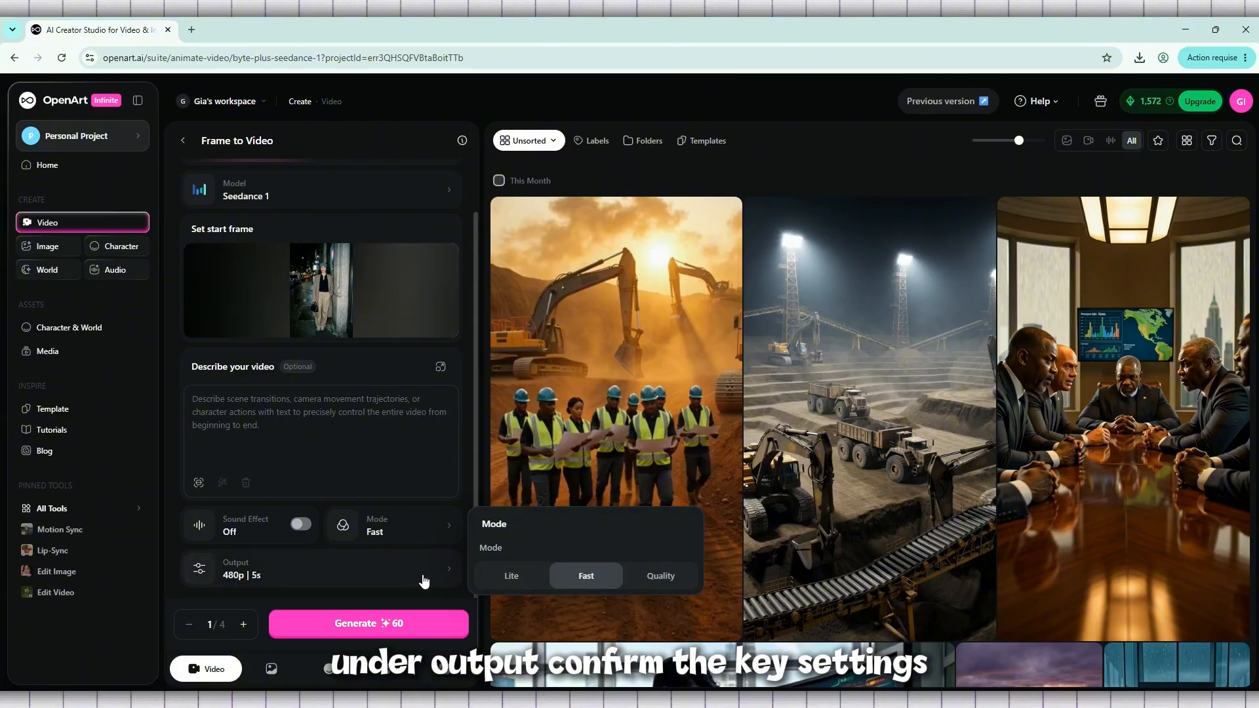
# - Try the 720p and 1080p output resolutions, and return the output to 480p
pyautogui.click(423, 581)
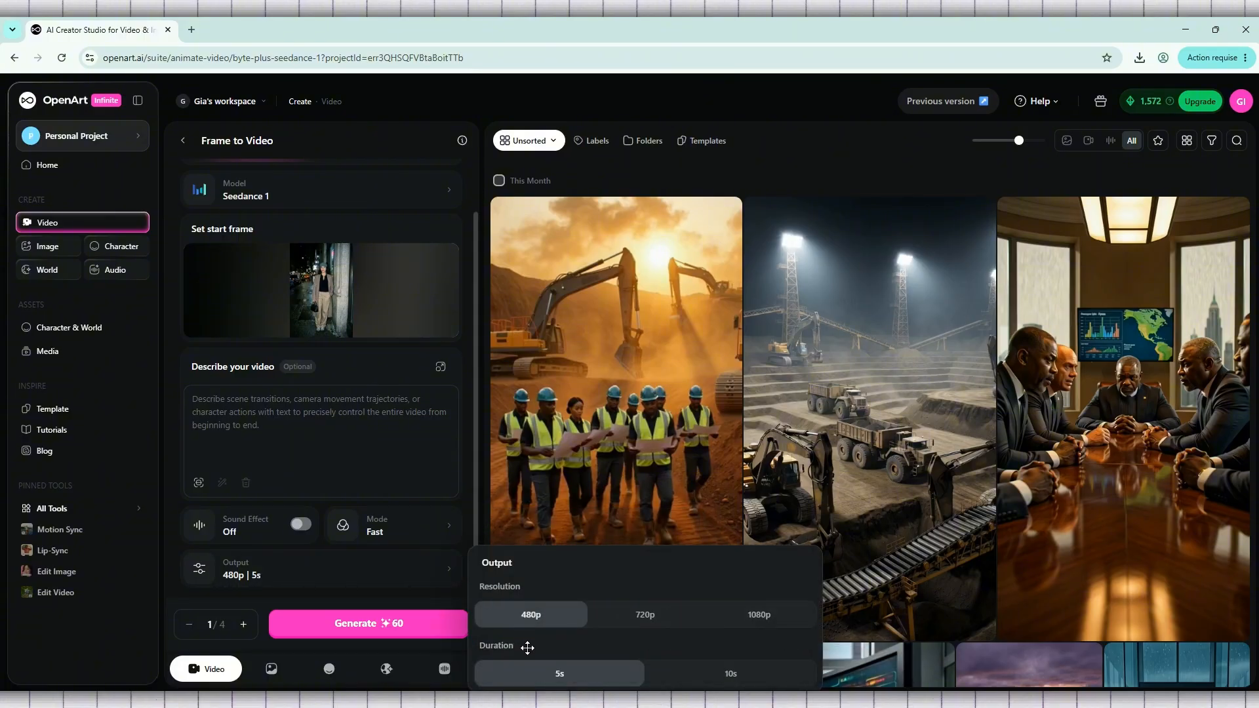
pyautogui.click(652, 626)
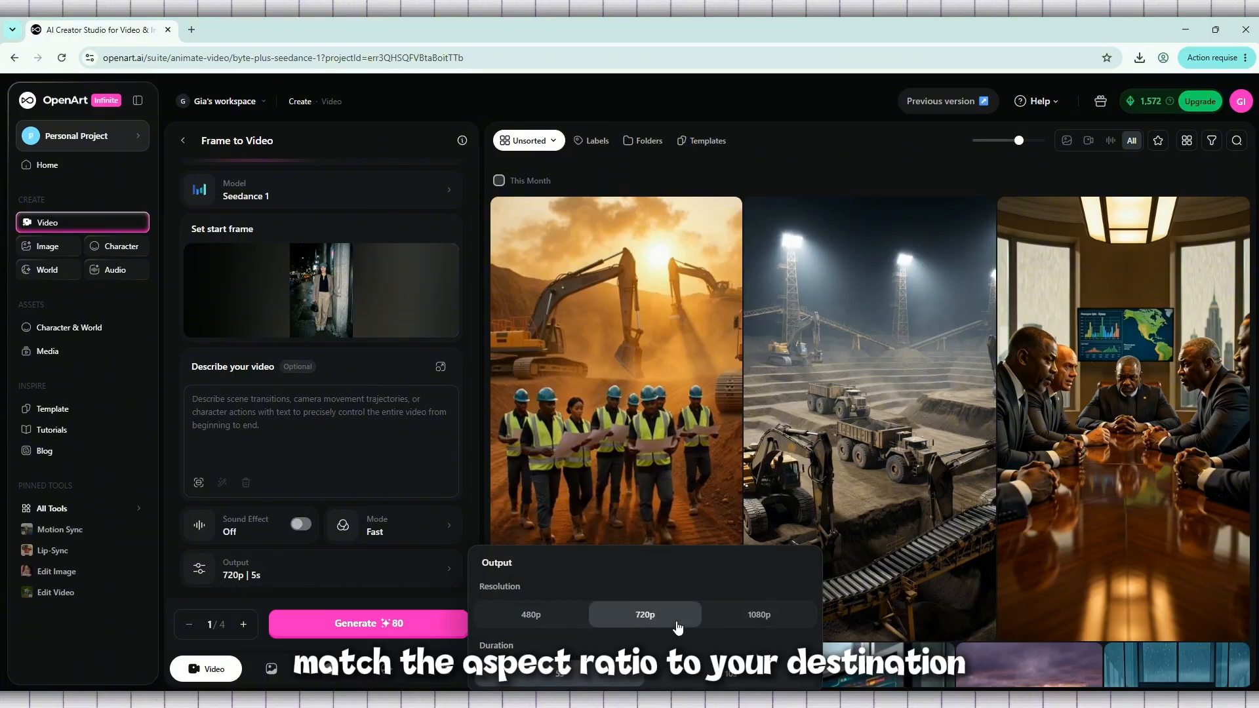
pyautogui.click(764, 621)
pyautogui.click(558, 622)
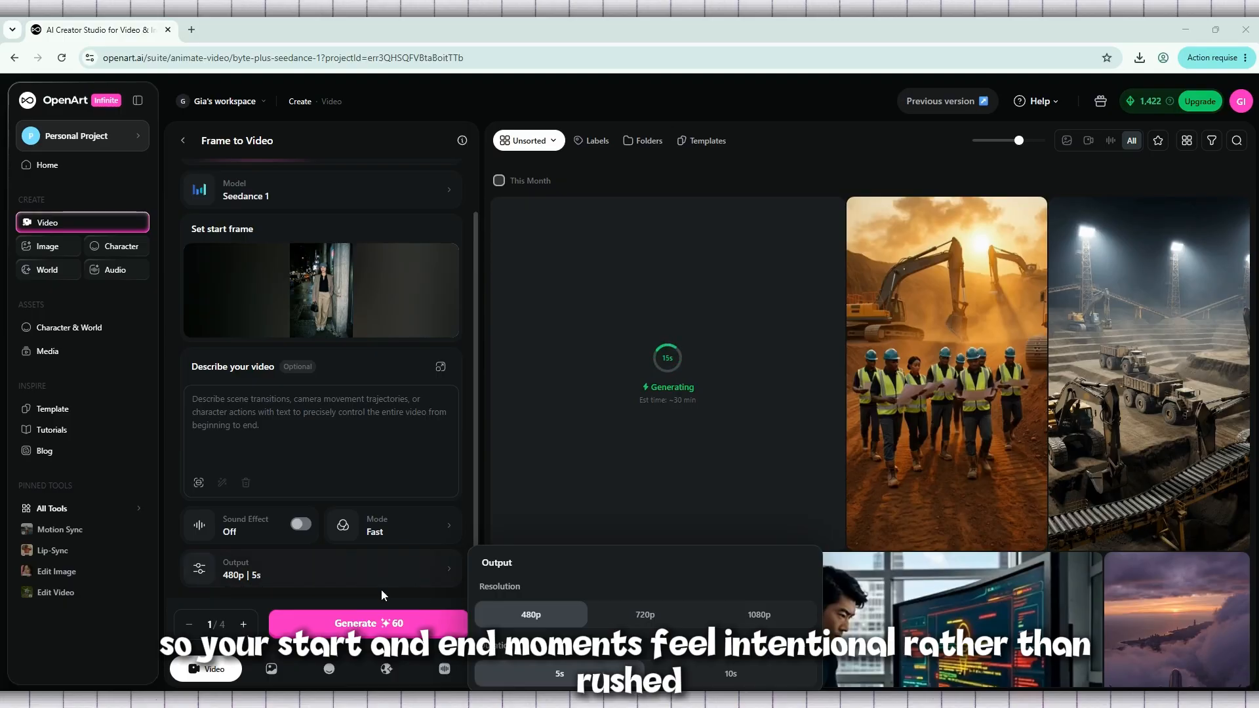
pyautogui.click(410, 592)
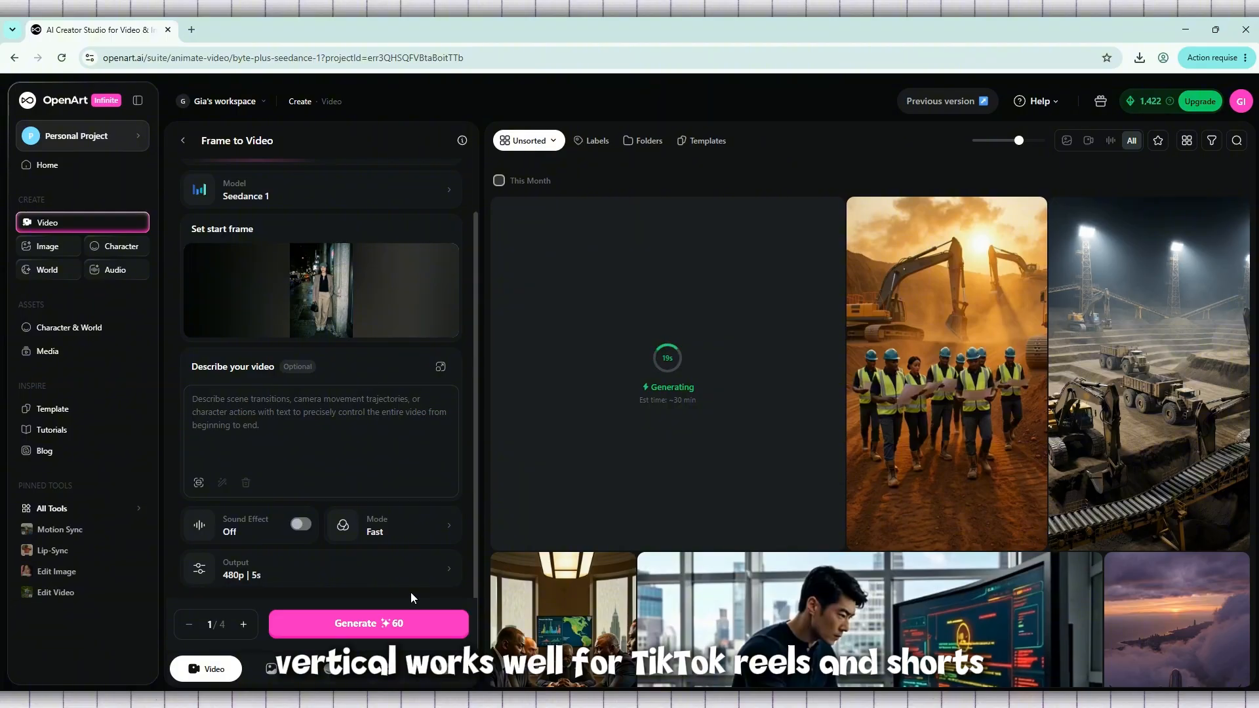
# - Try the Lite and Quality generation modes while rechecking the output settings
pyautogui.click(323, 579)
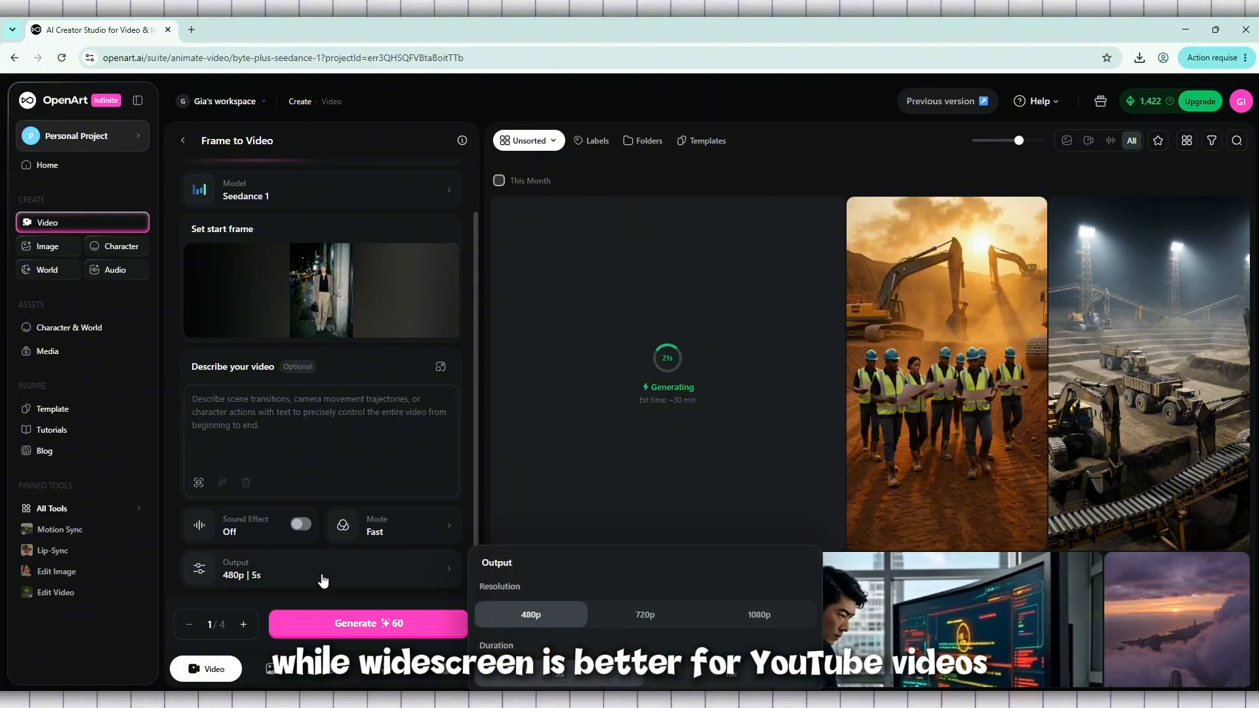
pyautogui.click(420, 529)
pyautogui.click(510, 577)
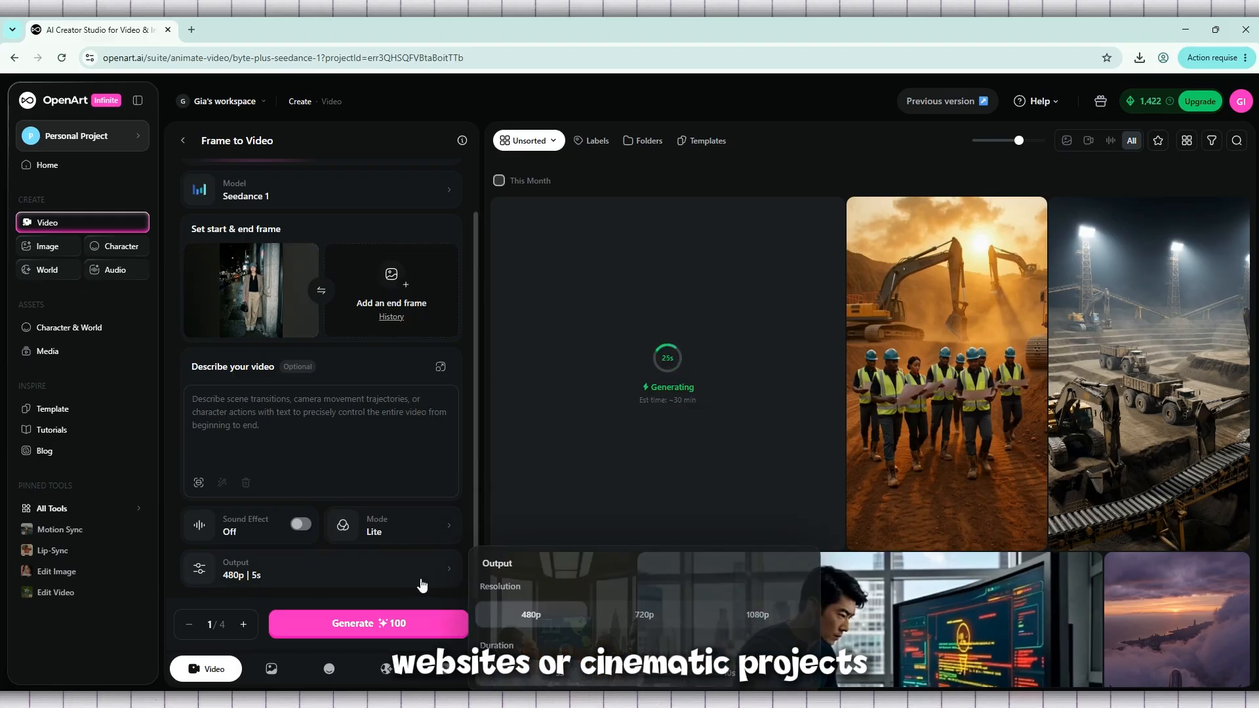
pyautogui.click(420, 529)
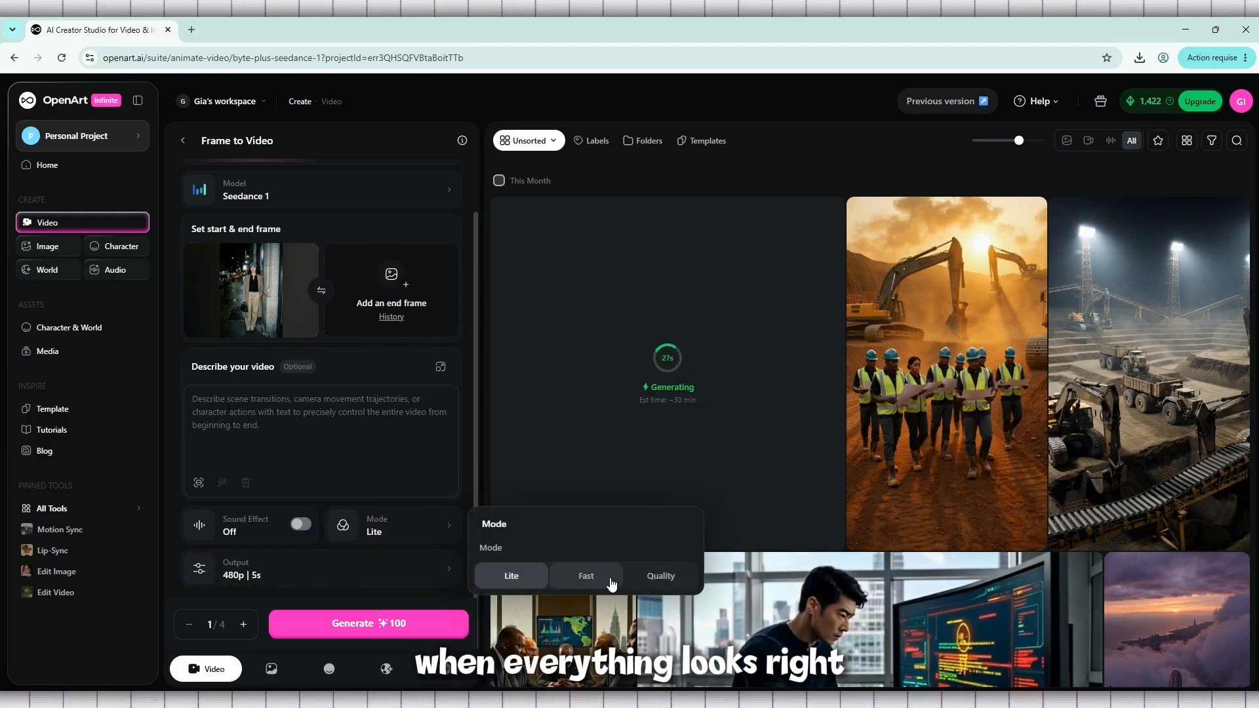
pyautogui.click(656, 577)
pyautogui.click(420, 574)
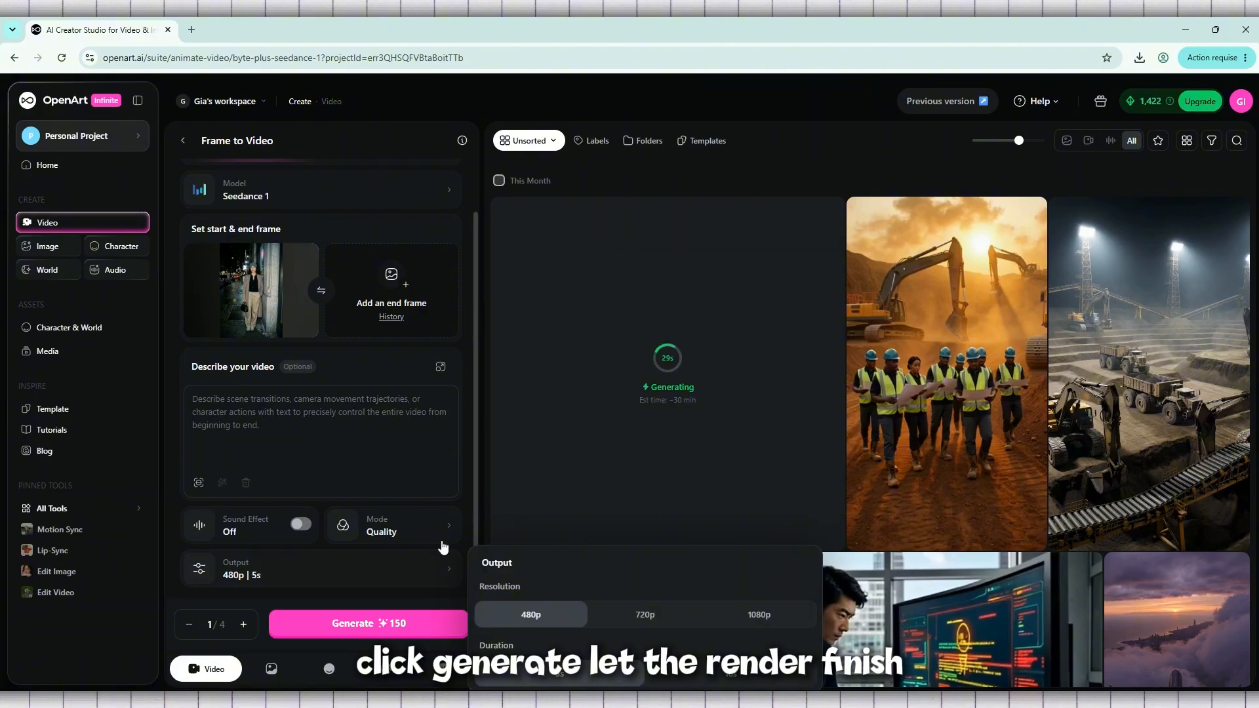
# - Set the generation mode to Fast and generate the video from the start frame
pyautogui.click(425, 530)
pyautogui.click(583, 575)
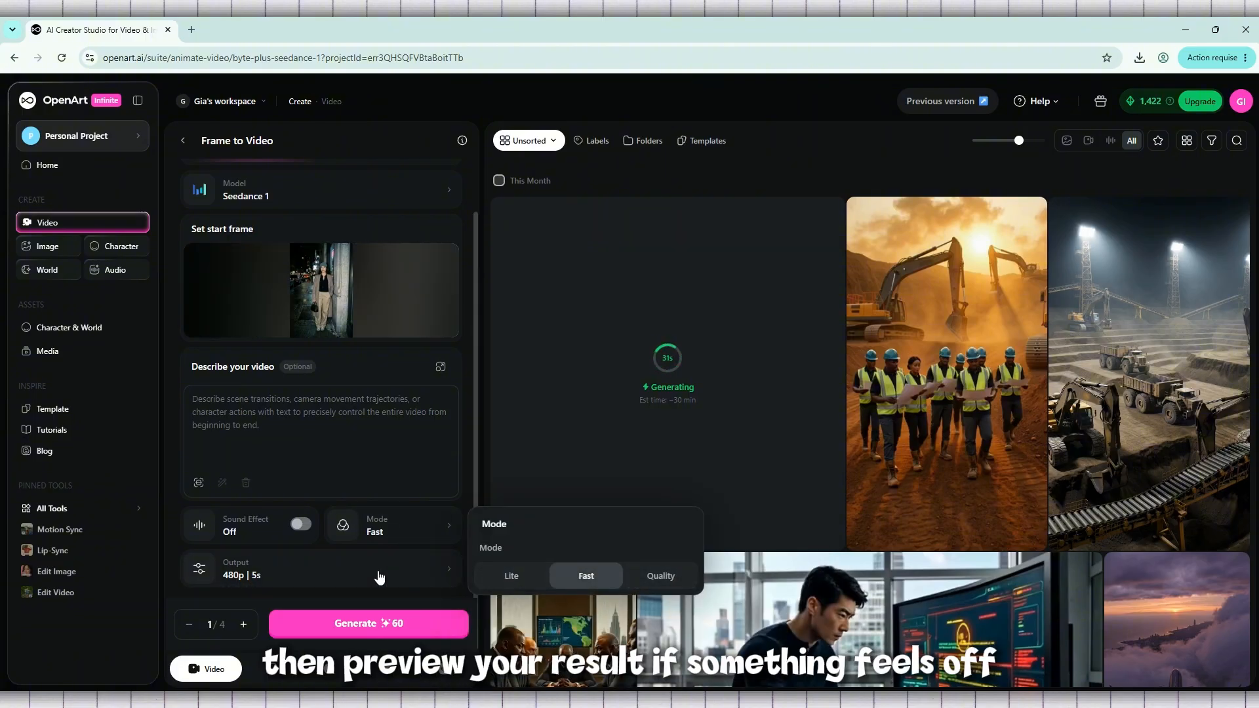
pyautogui.click(337, 577)
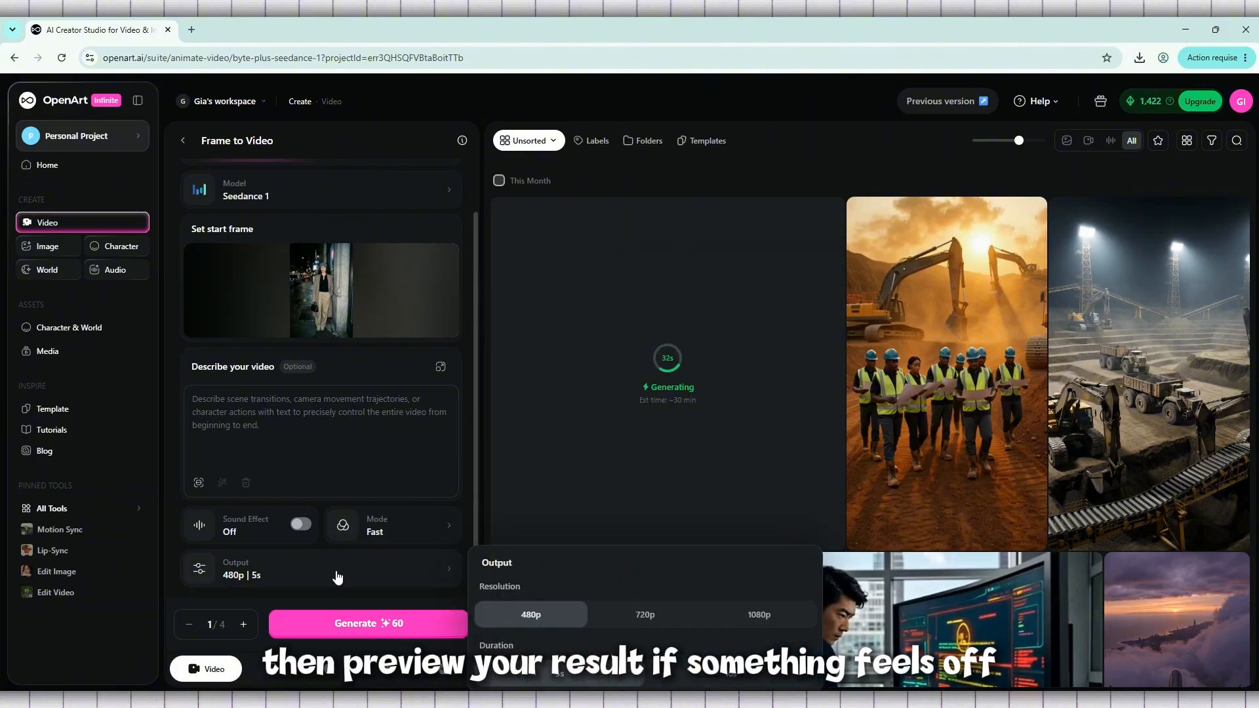
pyautogui.click(386, 624)
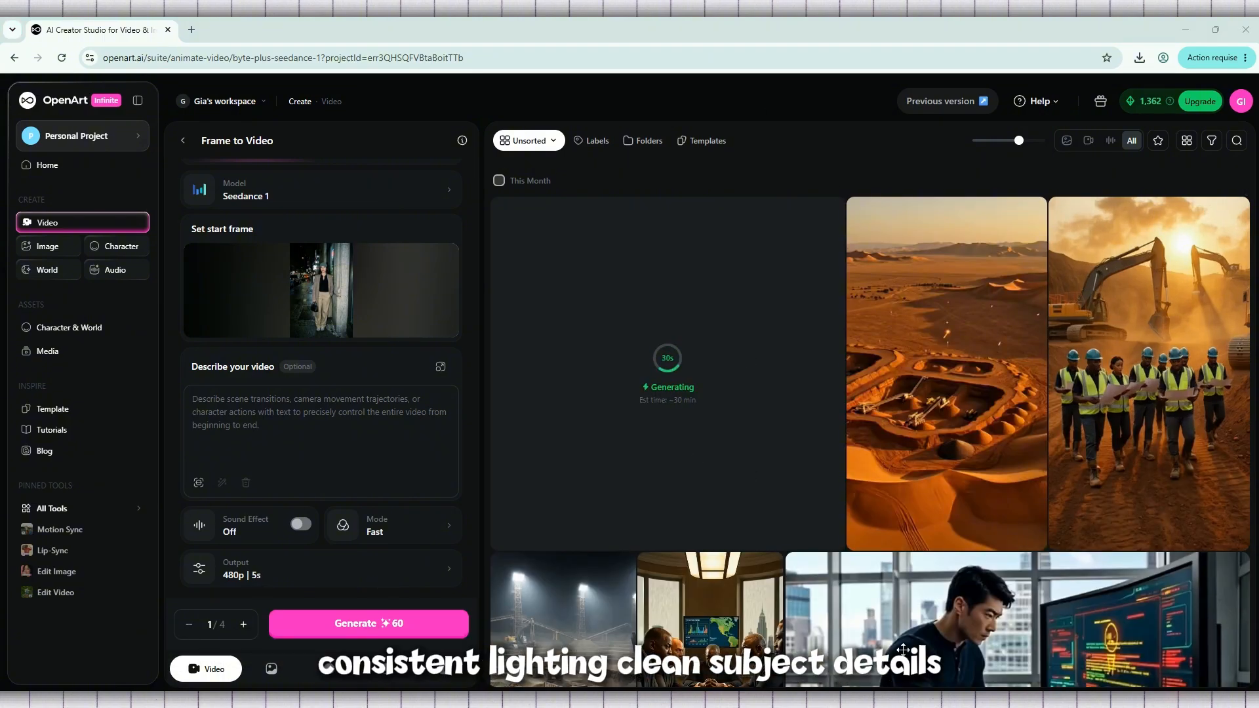
# - Delete the desert mining item from the gallery
pyautogui.click(990, 213)
pyautogui.click(923, 283)
pyautogui.click(721, 420)
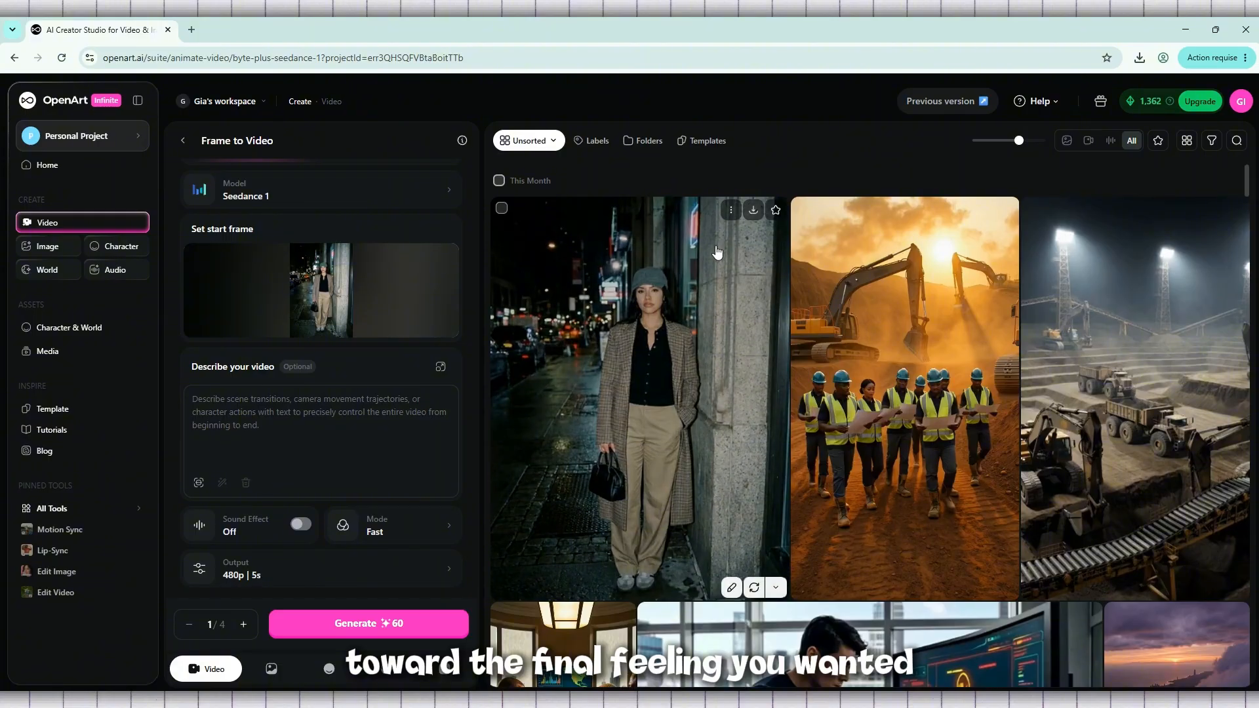
# - Preview the generated video of the woman on the night street at full size, and close the preview
pyautogui.click(674, 264)
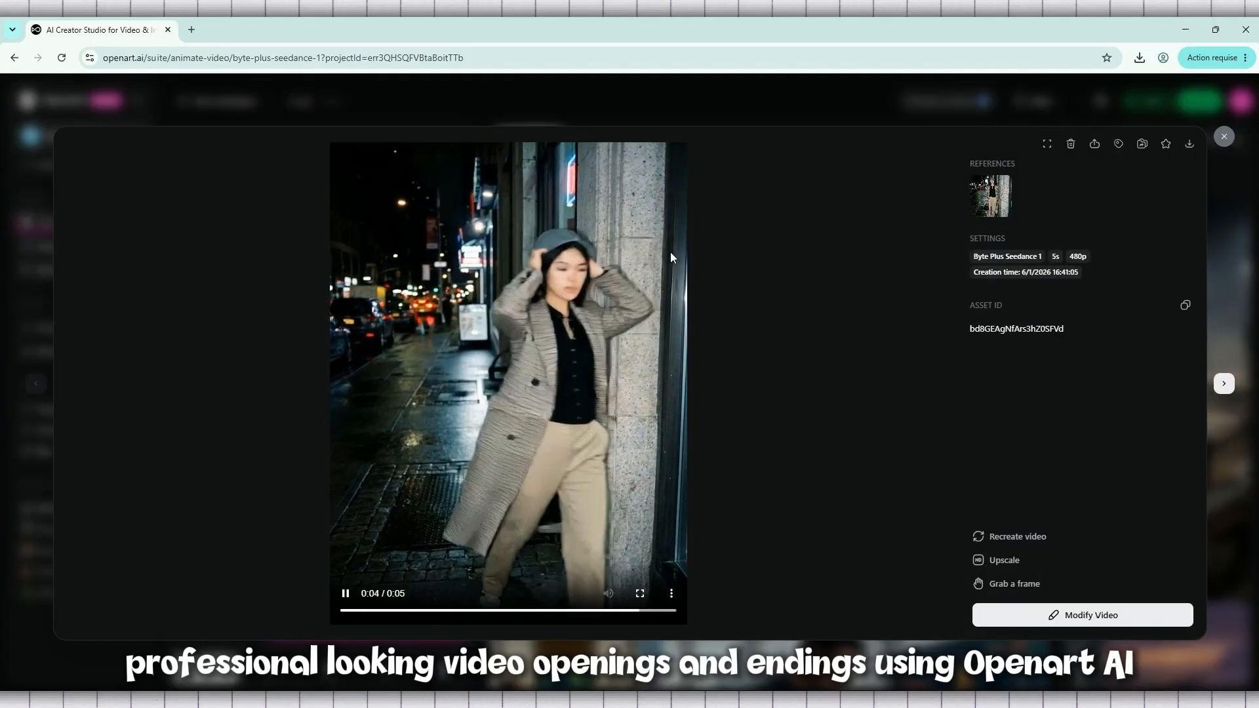
pyautogui.click(344, 595)
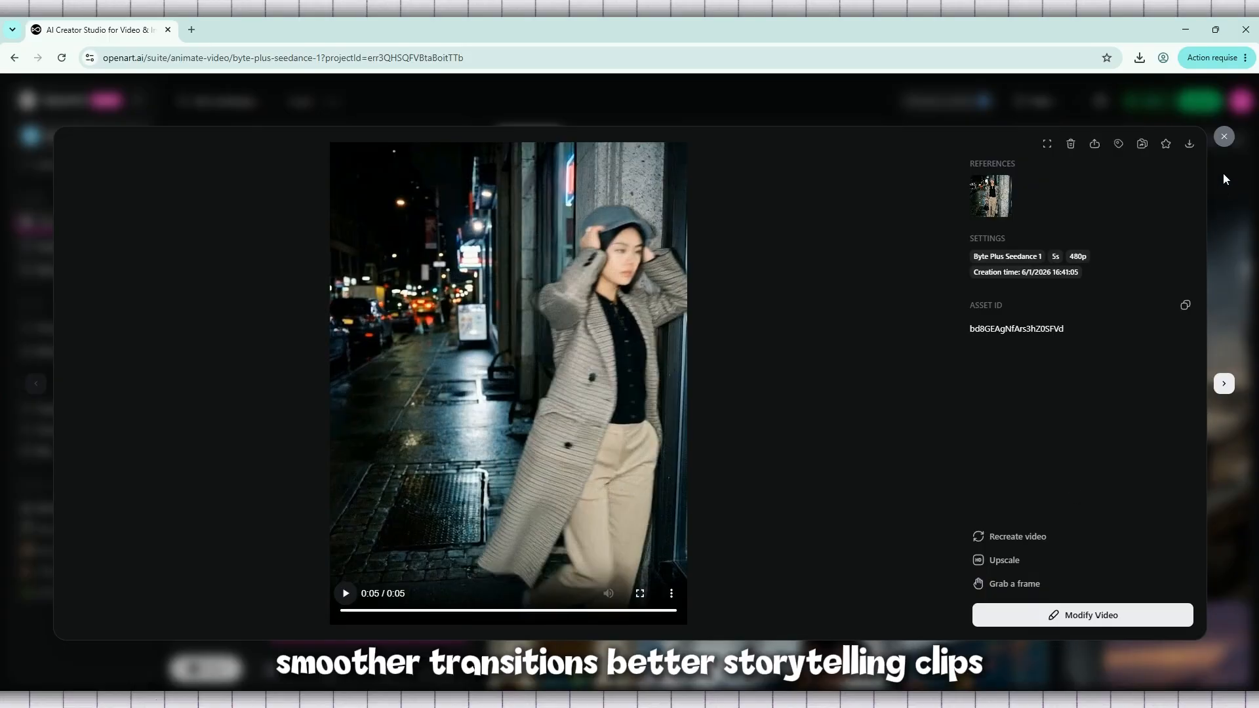
pyautogui.click(1223, 138)
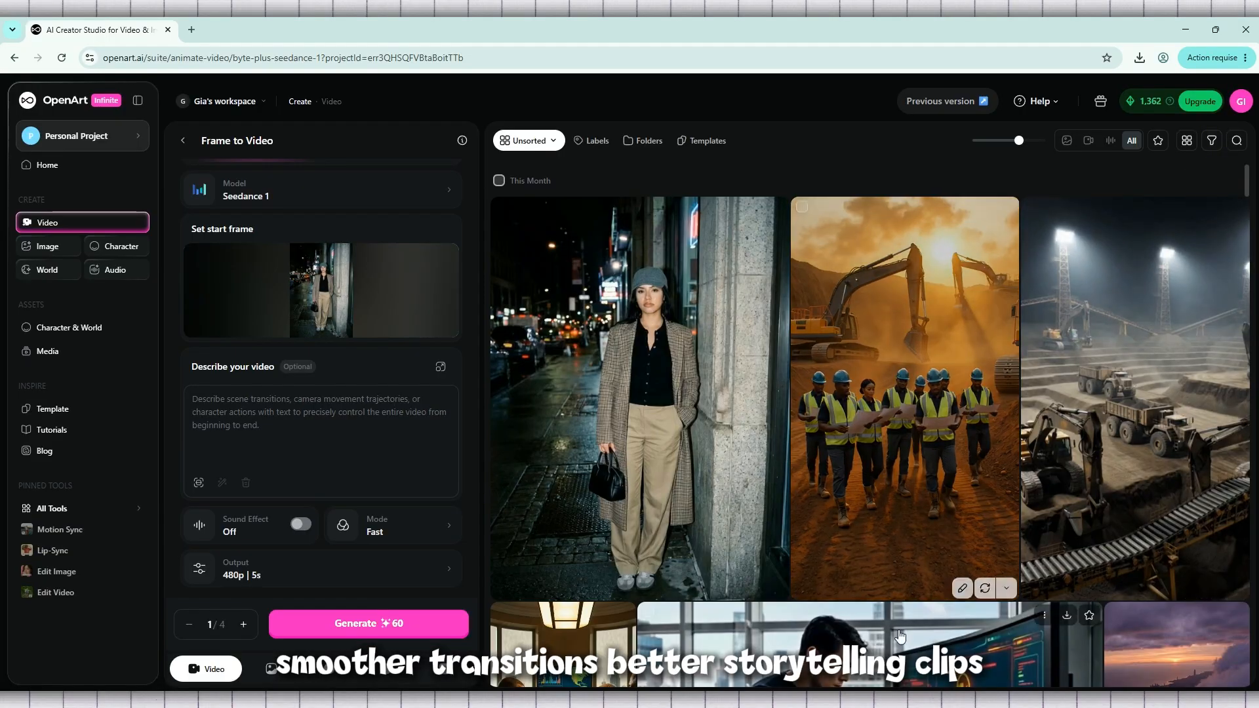